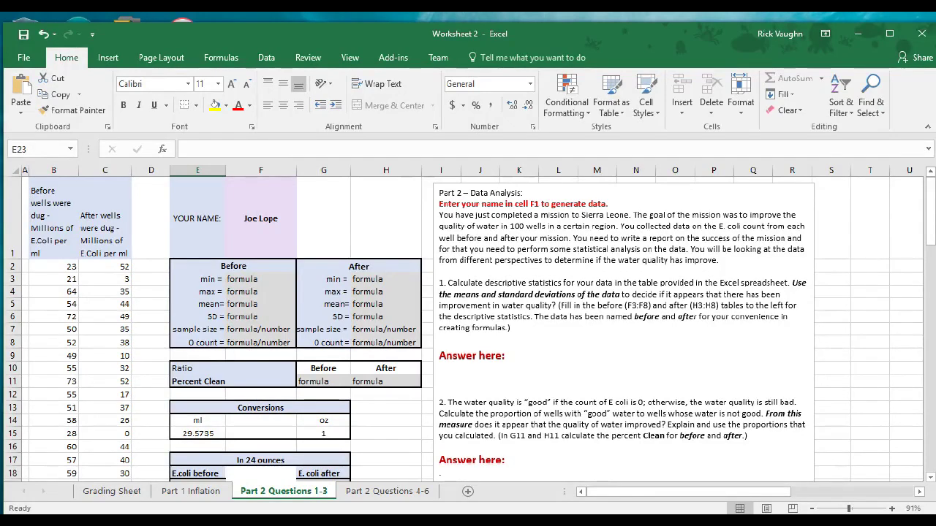
Step: Enter the student's full name in cell F1 to generate the well data
left_click(261, 218)
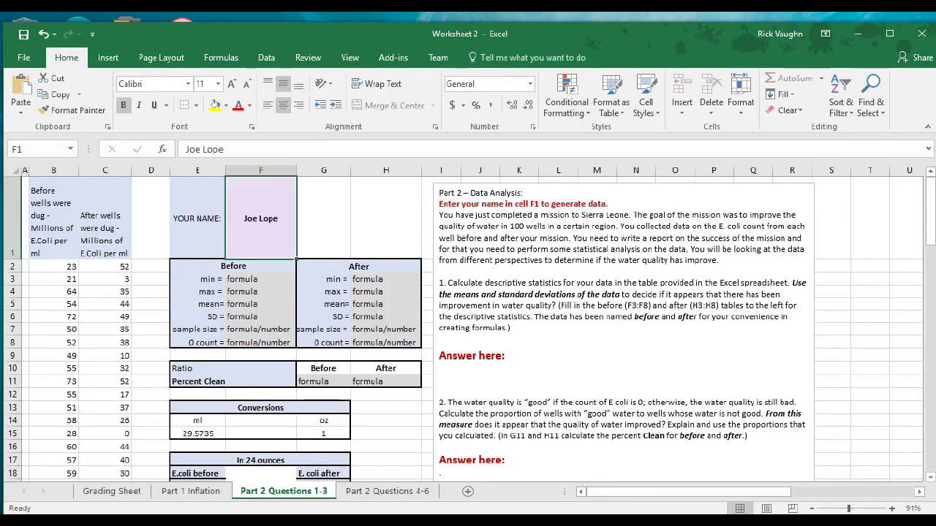
type("Rick Vaughn")
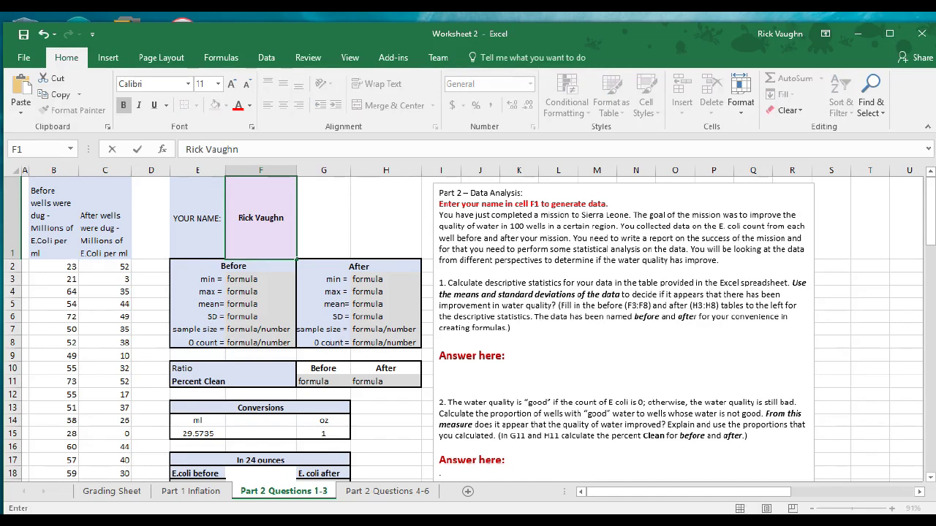
key("Return")
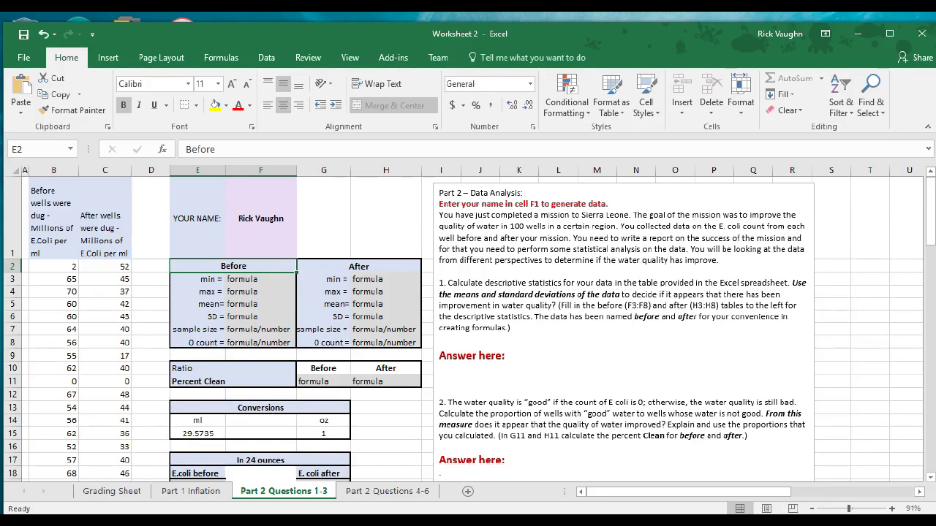
Step: Calculate the Before minimum in cell F3 with MIN over the named range before (B2:B101)
left_click(261, 279)
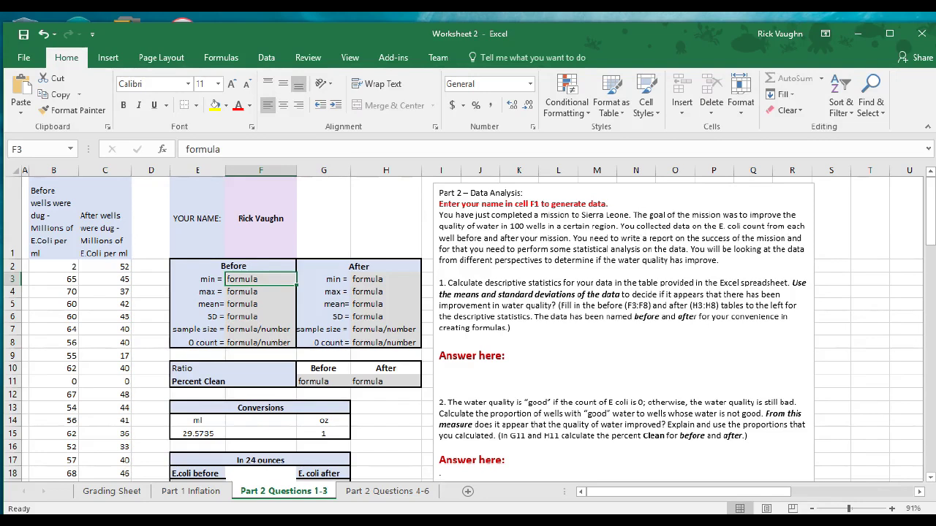
type("=MIN")
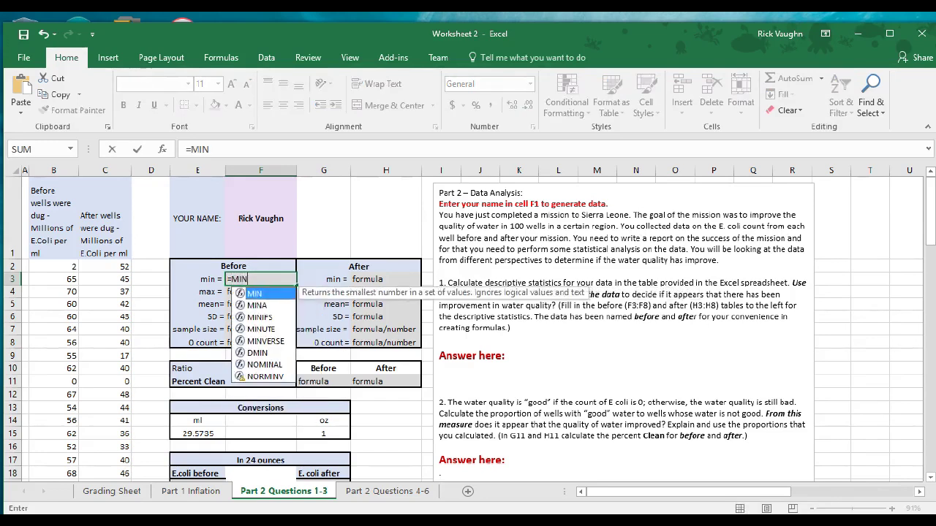
type("(")
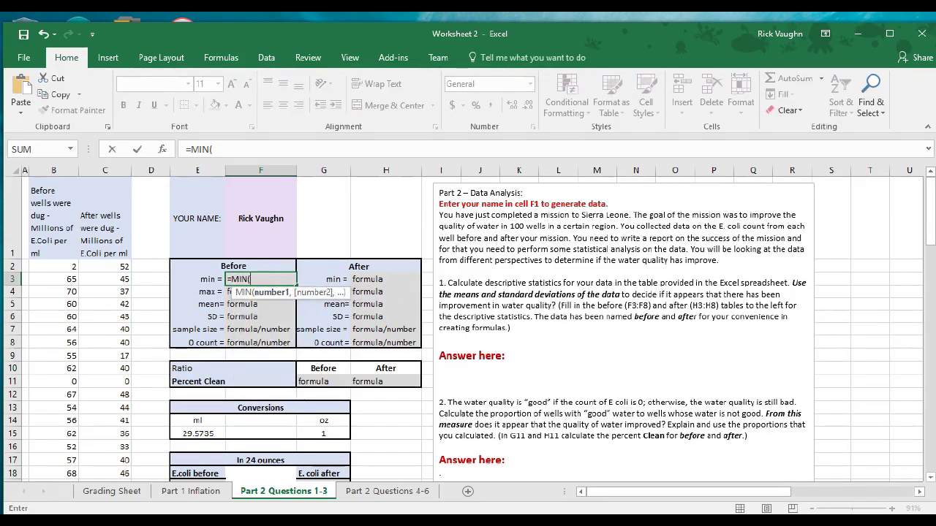
left_click_drag(53, 267, 73, 461)
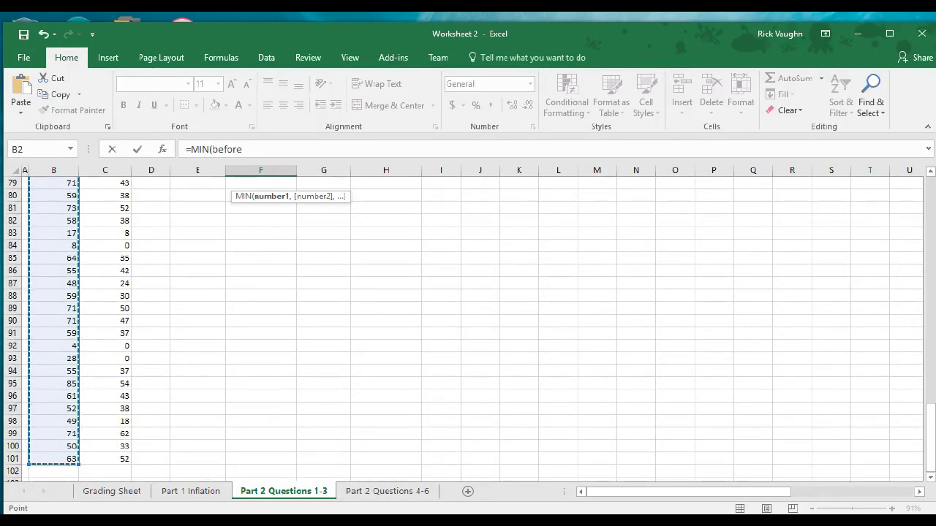
key("Return")
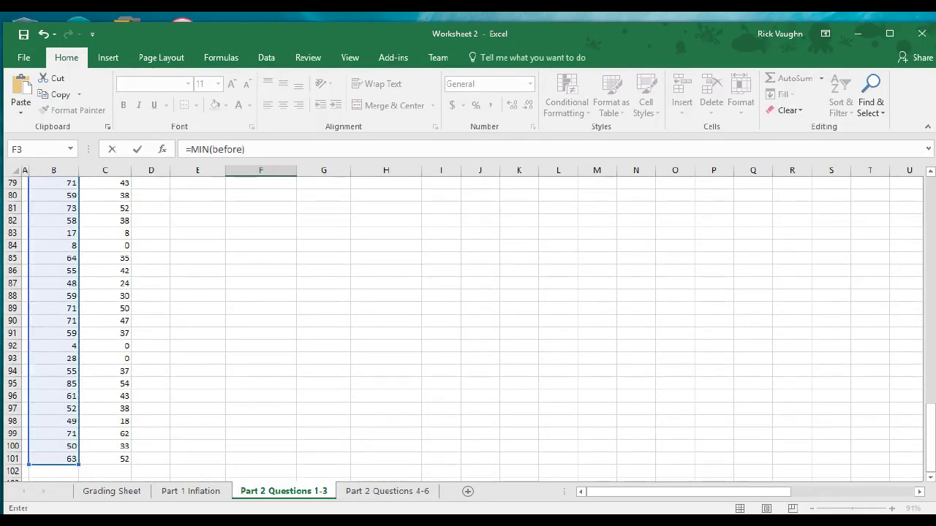
key("Return")
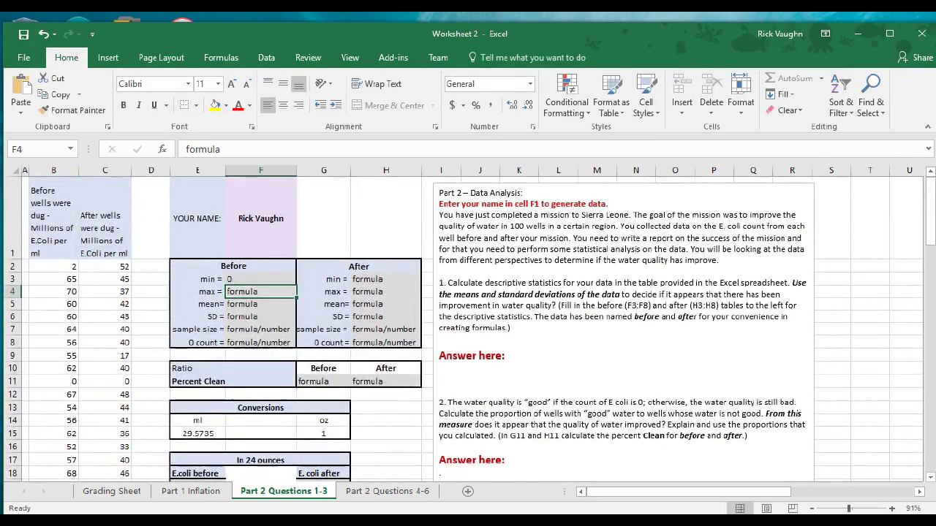
left_click(260, 278)
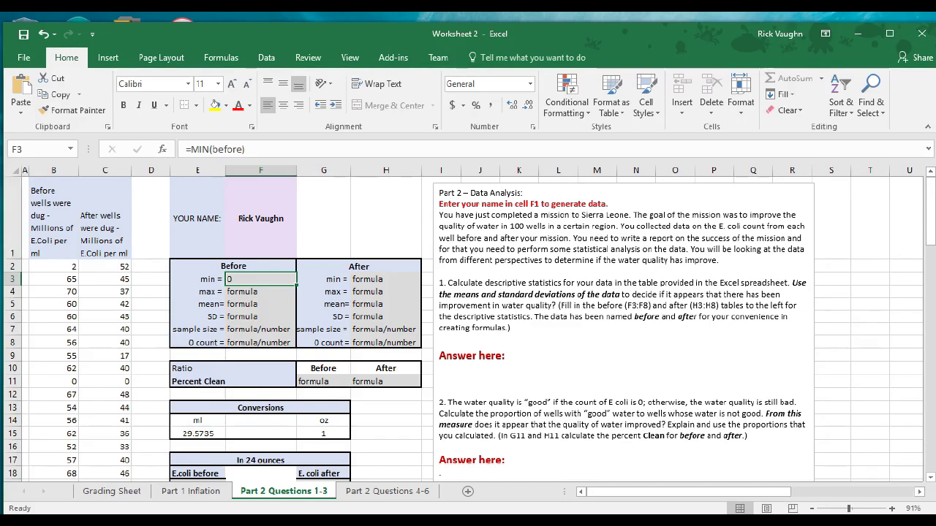
Step: Calculate the Before maximum in cell F4 with the formula =MAX(before)
left_click(261, 291)
type("=")
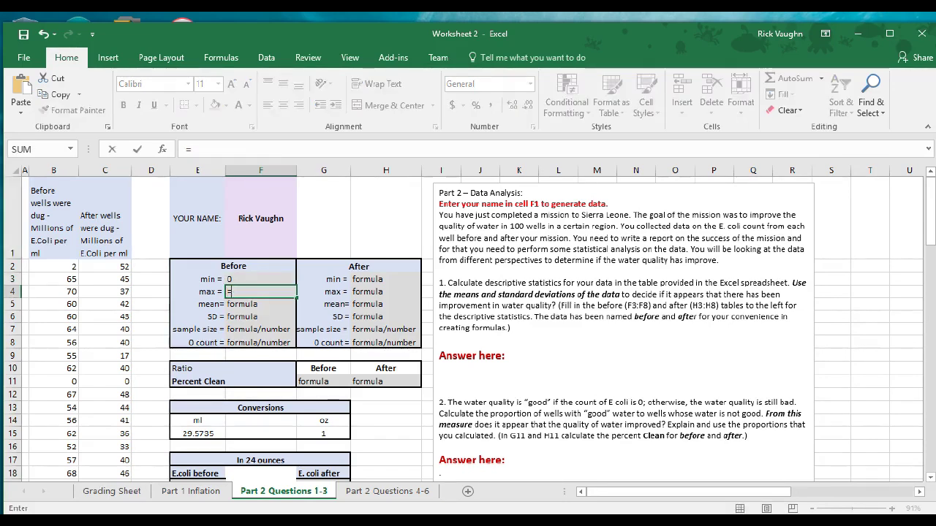
type("MAX(")
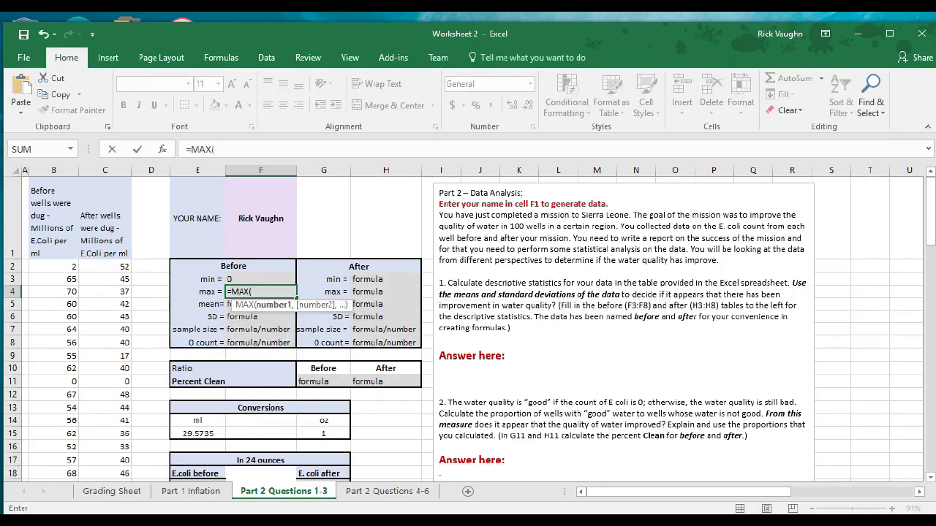
type("before)")
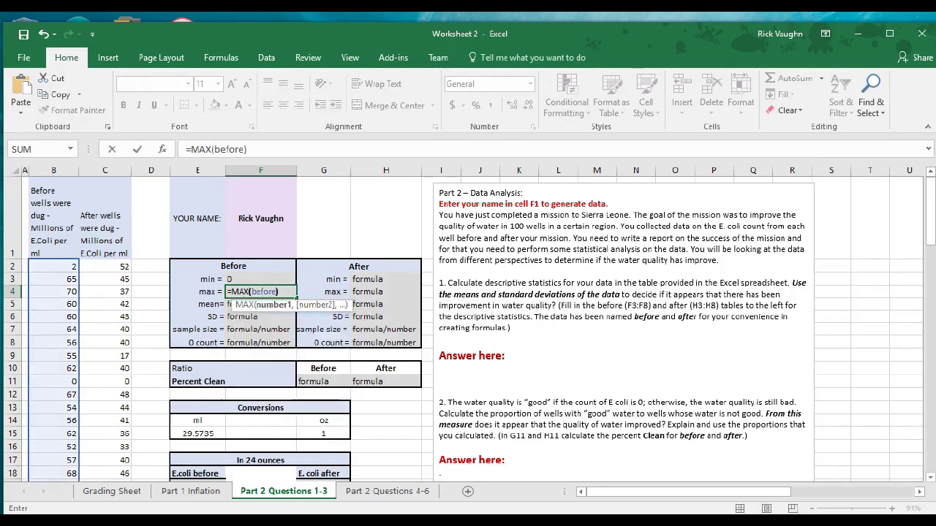
key("Return")
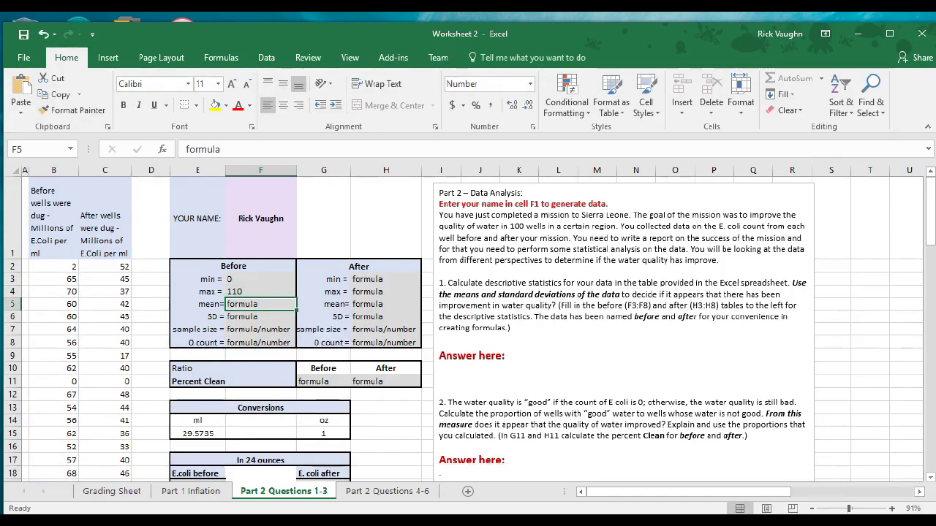
Step: Calculate the Before mean in cell F5 with the formula =AVERAGE(before)
type("=AVER")
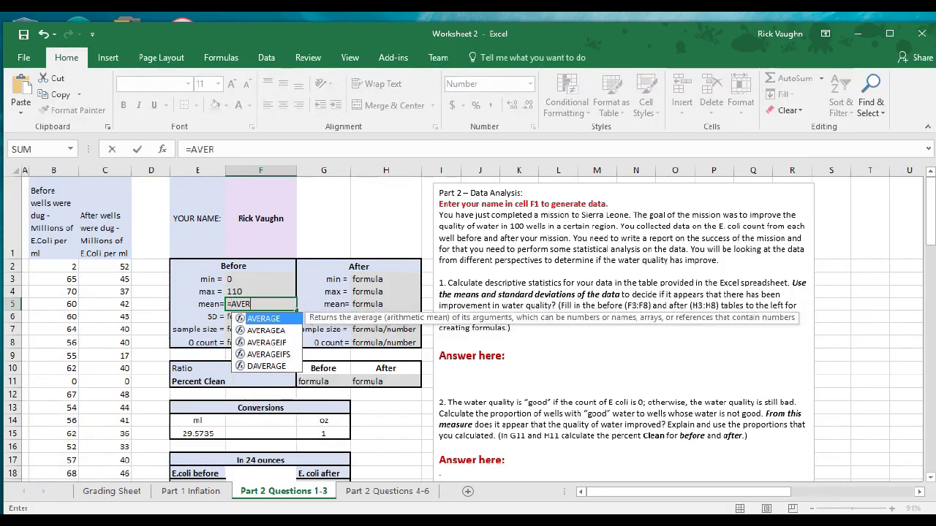
type("AGE(be")
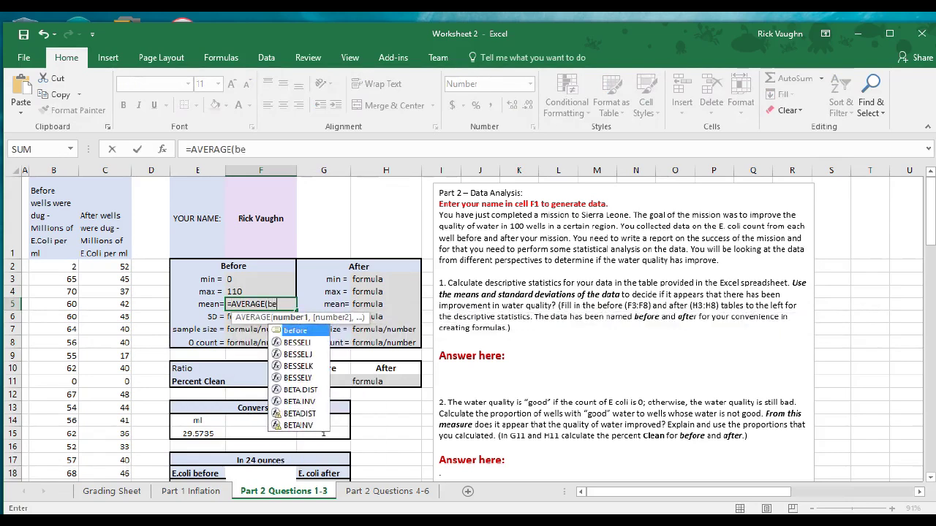
type("fore)")
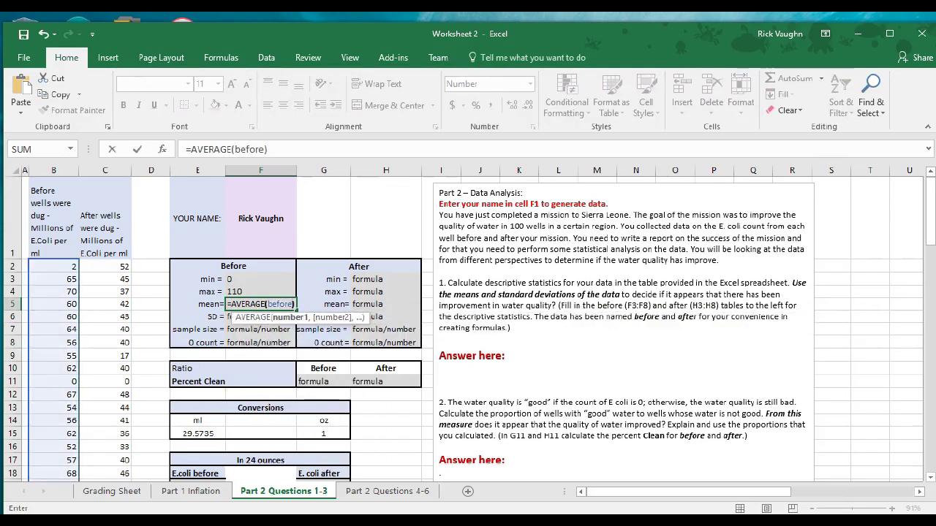
key("Return")
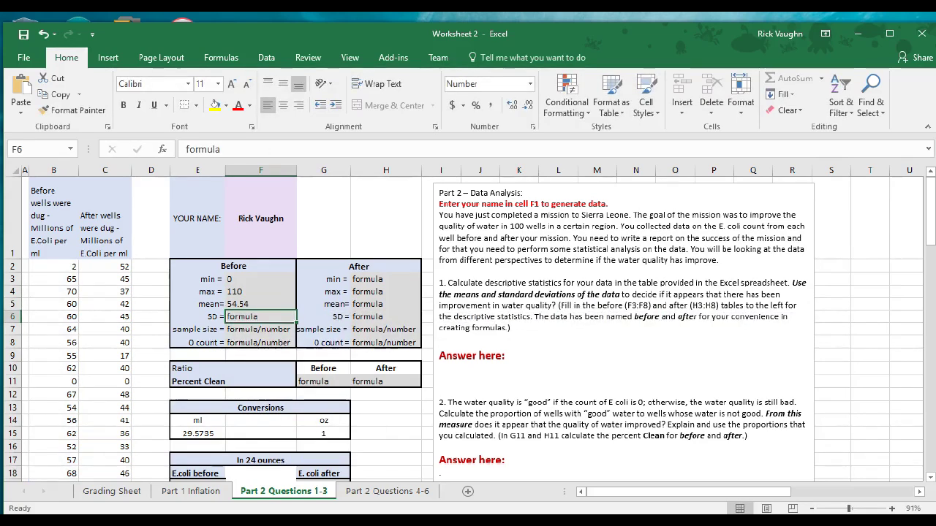
Step: Calculate the Before sample standard deviation in cell F6 with the formula =STDEV.S(before)
type("=std")
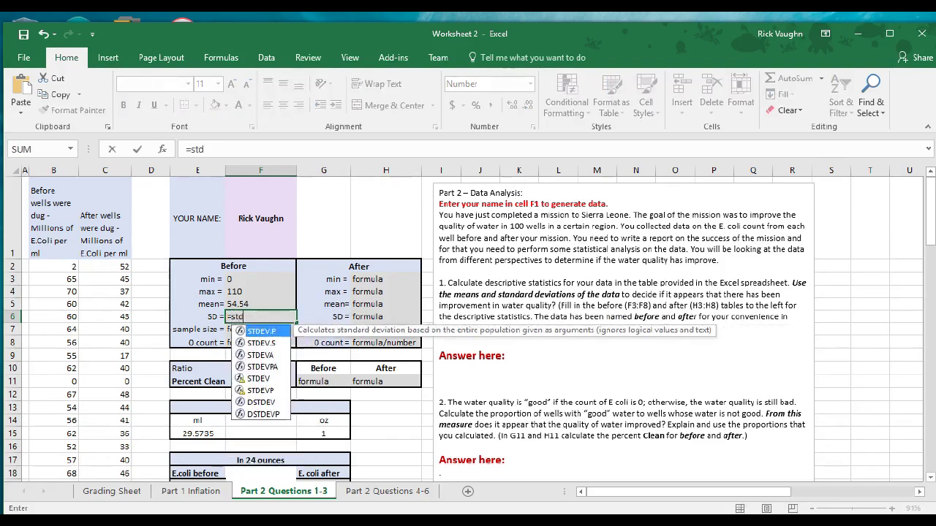
type("ev.s")
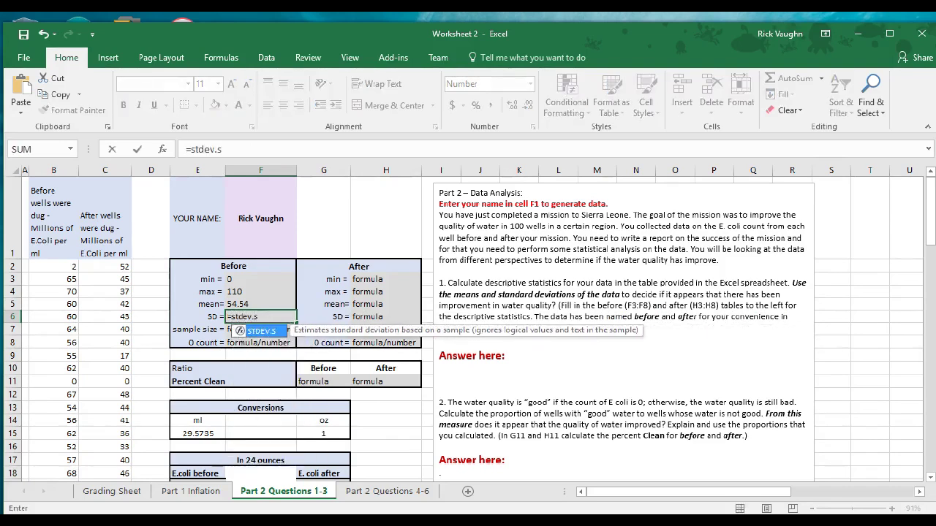
type("(")
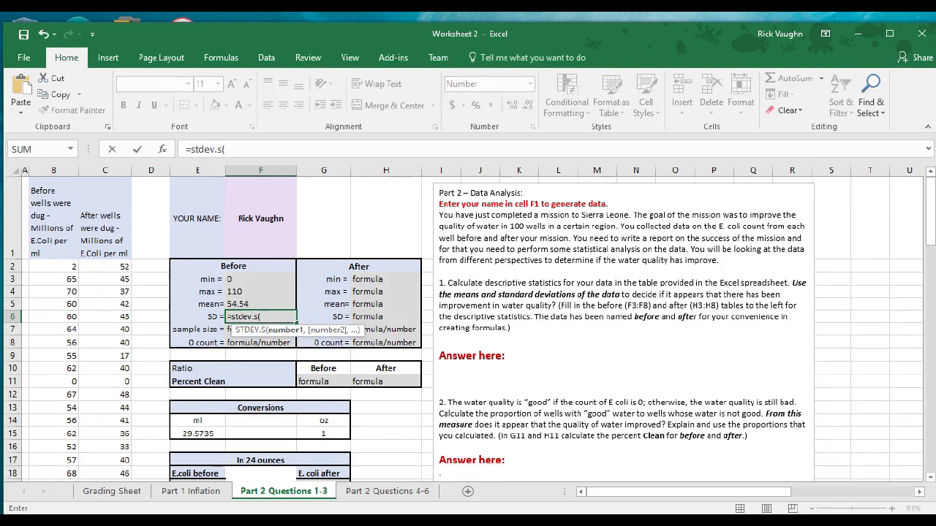
type("before)")
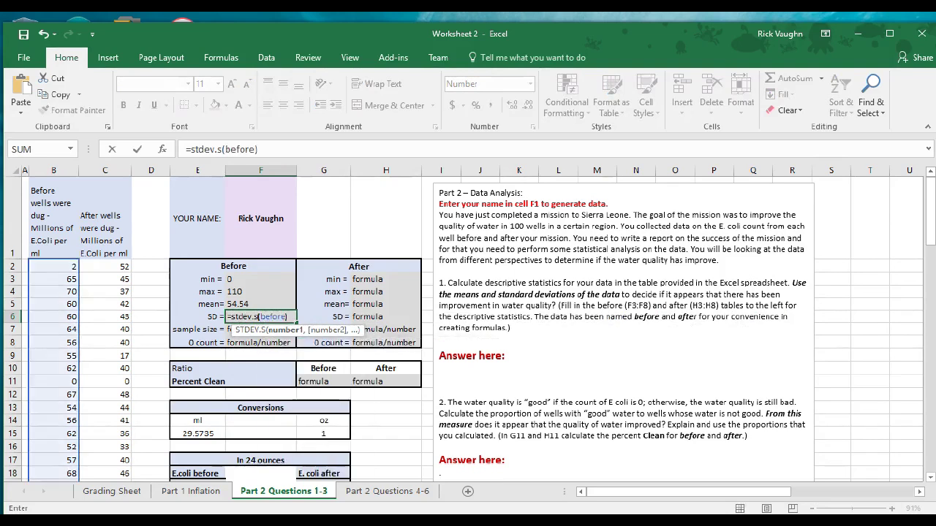
key("Return")
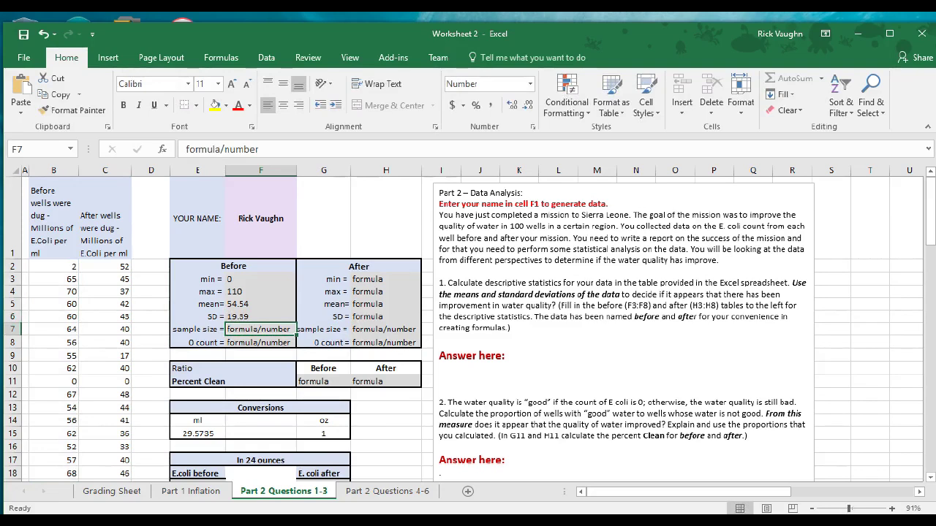
Step: Calculate the Before sample size in cell F7 with the formula =COUNT(before)
type("=COUNT")
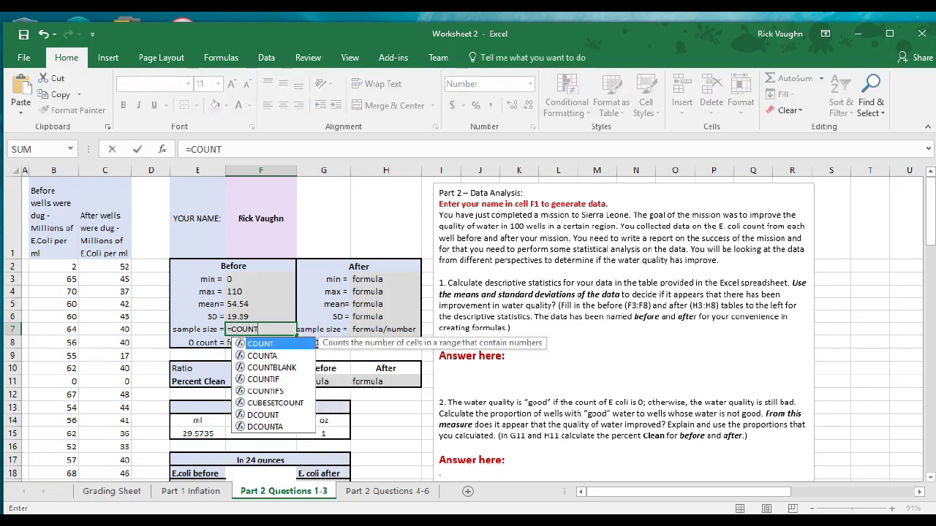
type("(")
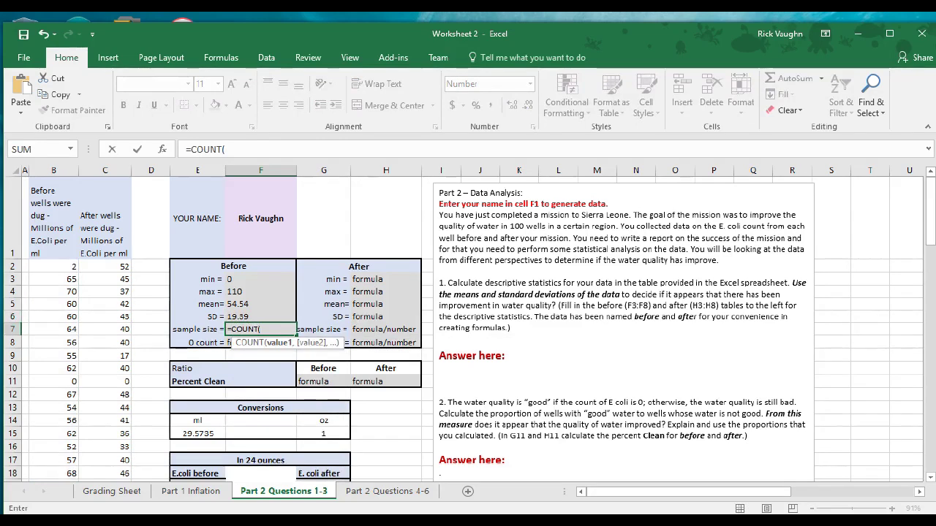
type("before)")
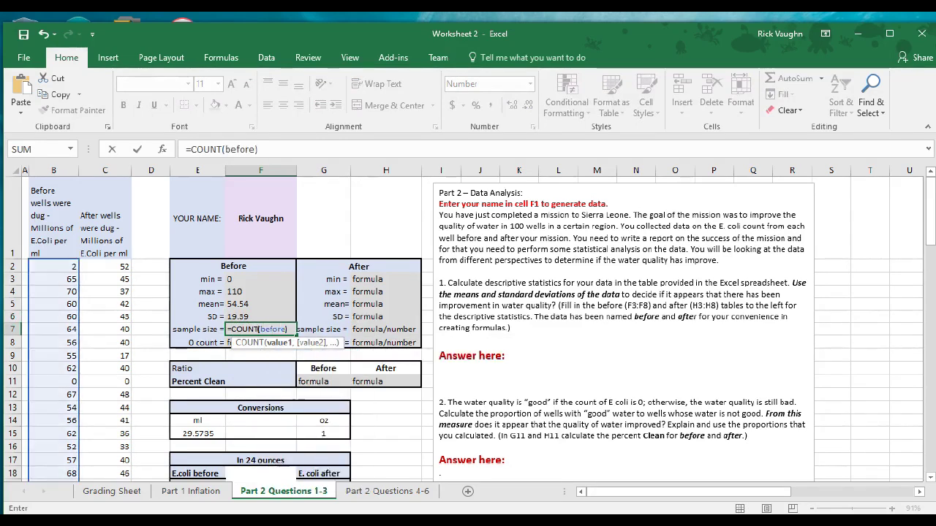
key("Return")
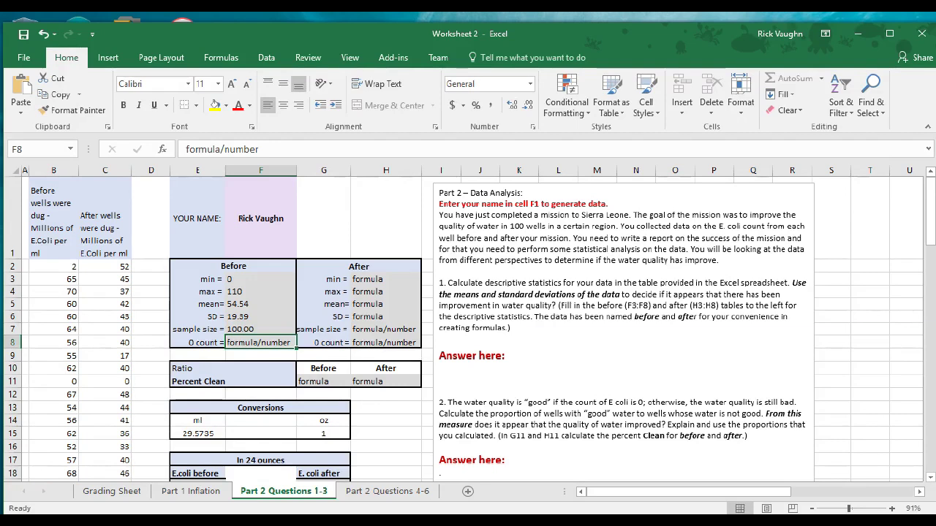
Step: Count the Before wells with zero E. coli in cell F8 with the formula =COUNTIF(before,"=0")
type("=COUNTIF")
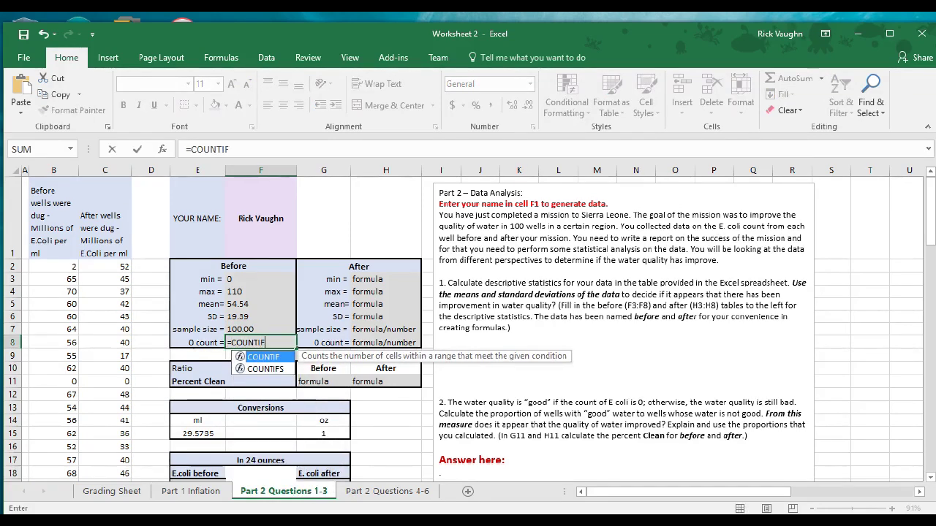
key("Tab")
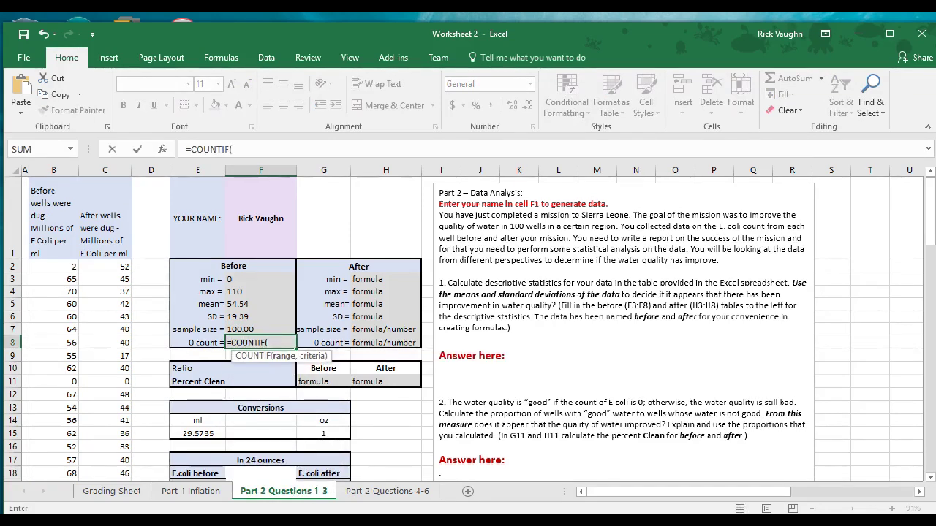
type("before")
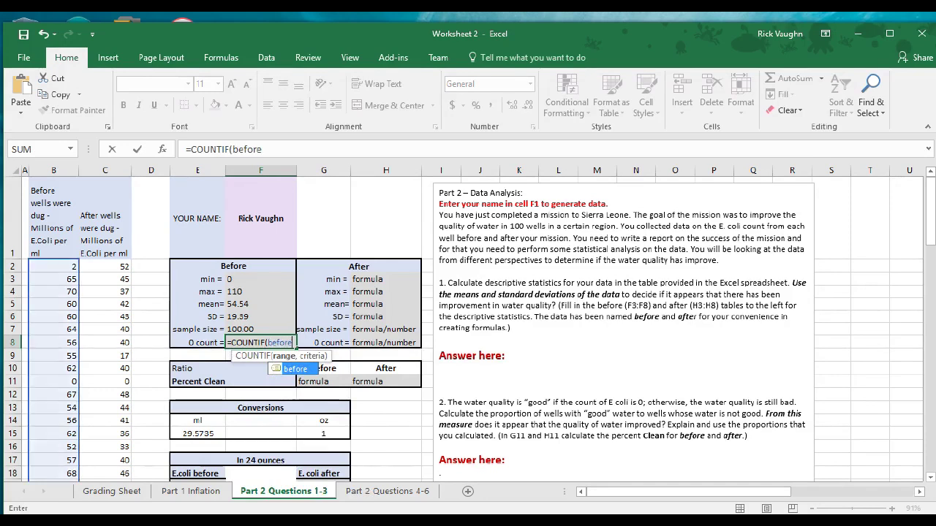
type(",")
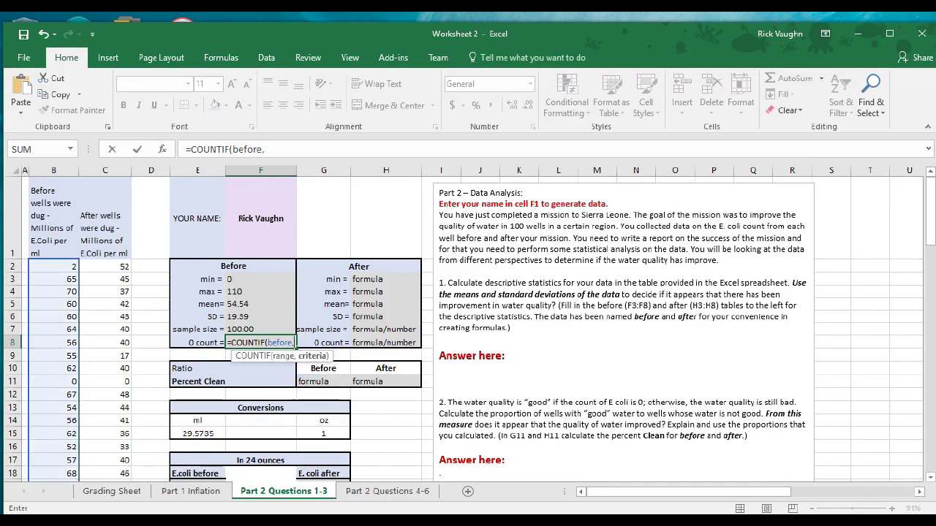
type("\"")
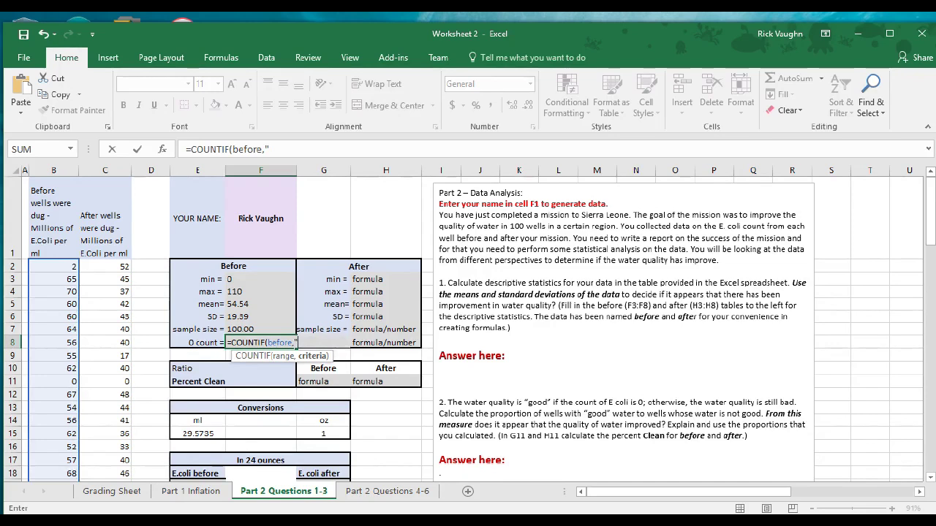
type("=0\"")
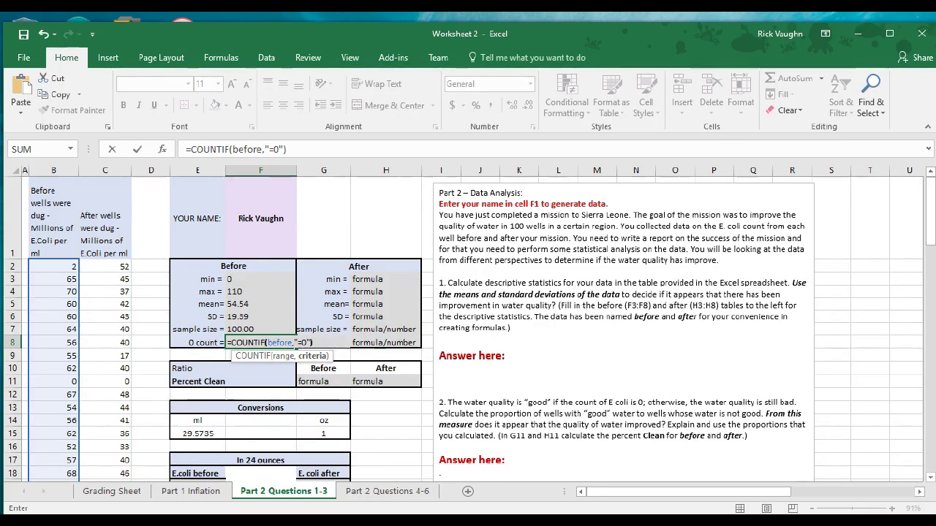
type(")")
key("Return")
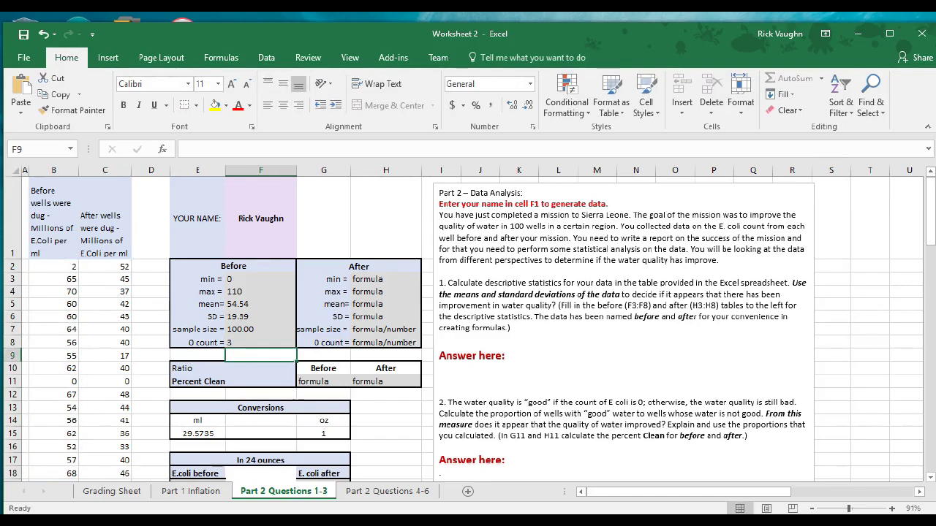
left_click(260, 342)
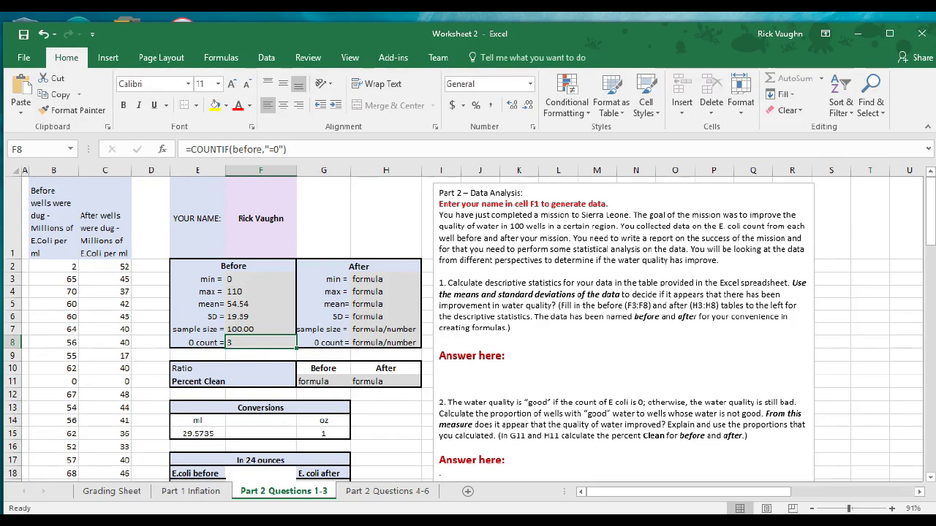
Step: Check the Before column of well data for every well with an E. coli count of zero
left_click(53, 381)
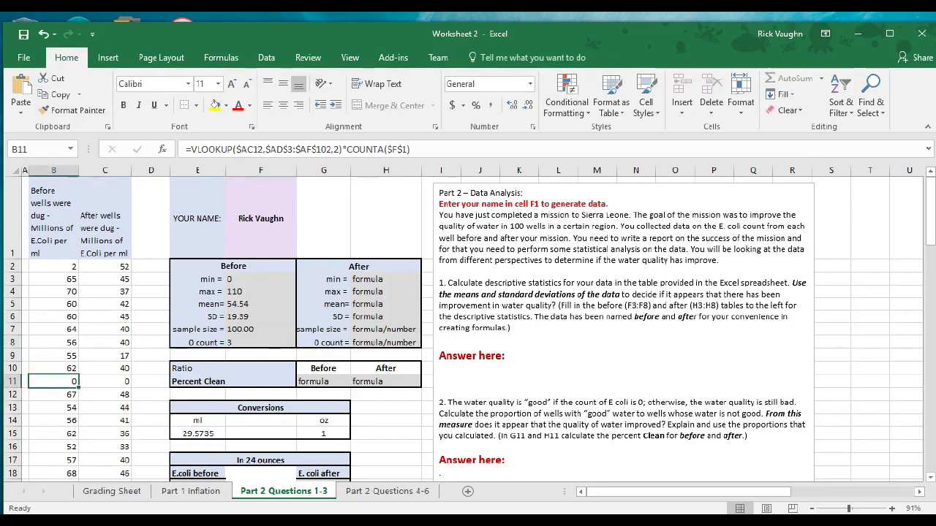
scroll(468, 329, "down", 6)
scroll(468, 329, "down", 4)
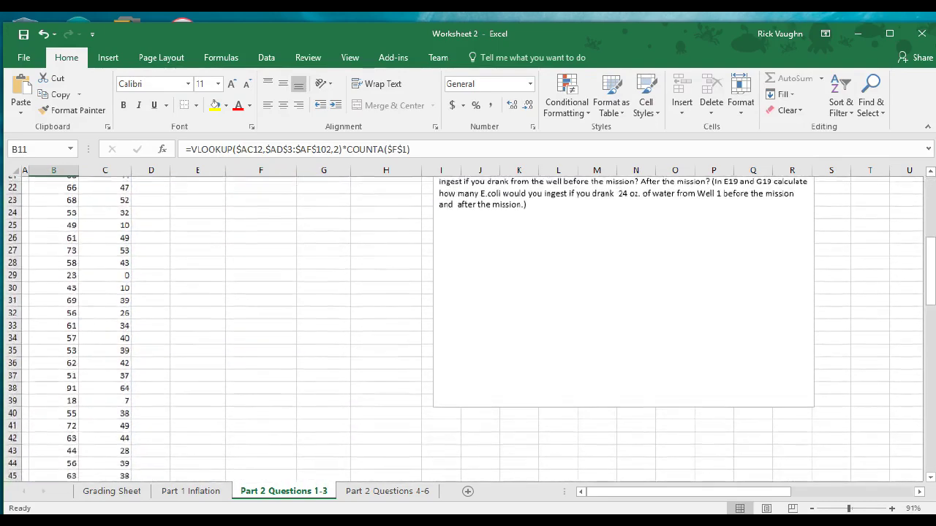
left_click(54, 384)
left_click(53, 396)
scroll(468, 329, "down", 8)
scroll(468, 329, "down", 9)
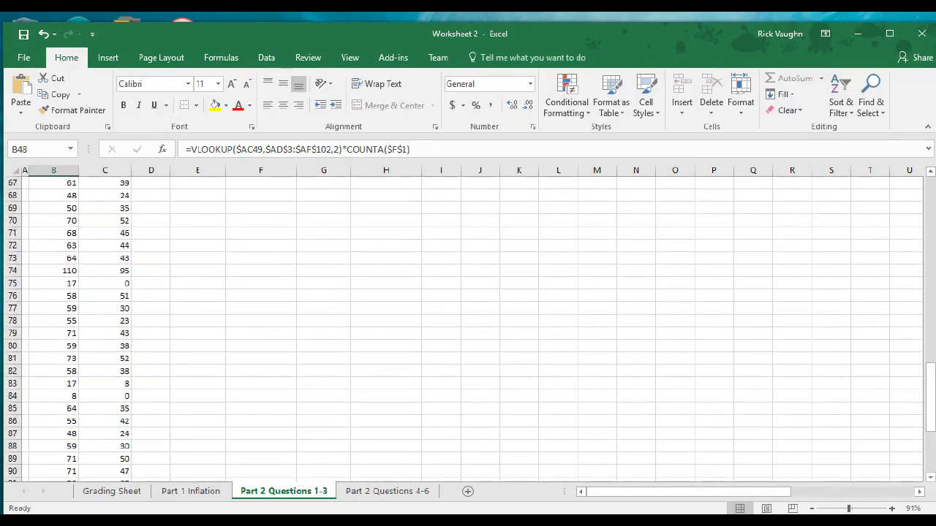
scroll(468, 329, "up", 20)
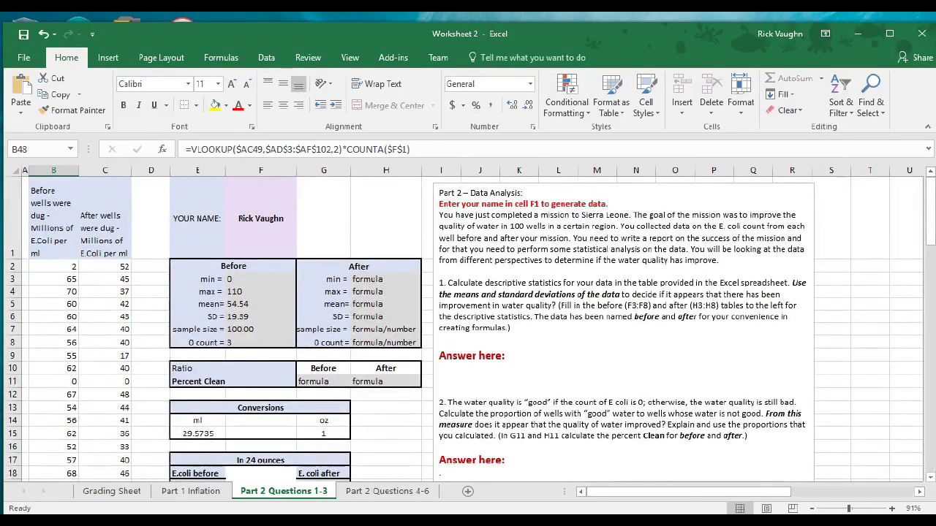
Step: Calculate the After minimum in cell H3 with the formula =MIN(after)
left_click(386, 278)
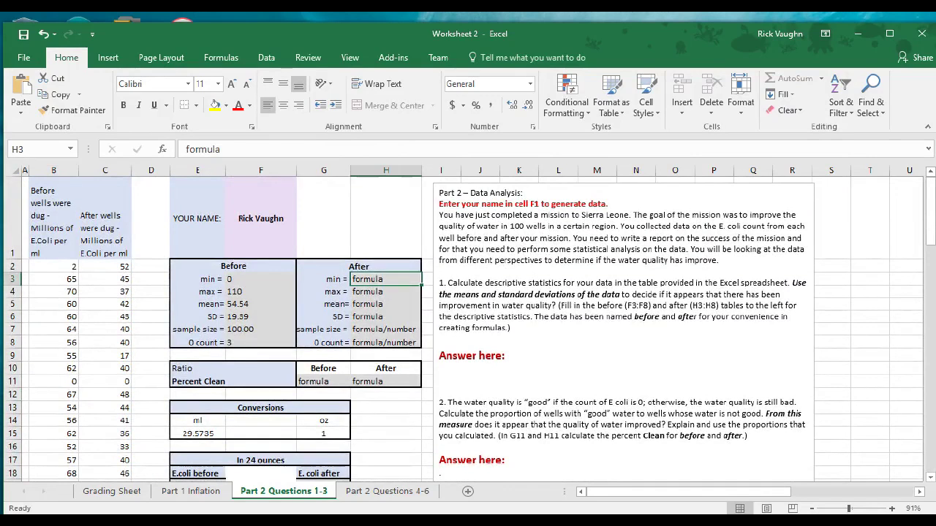
type("=")
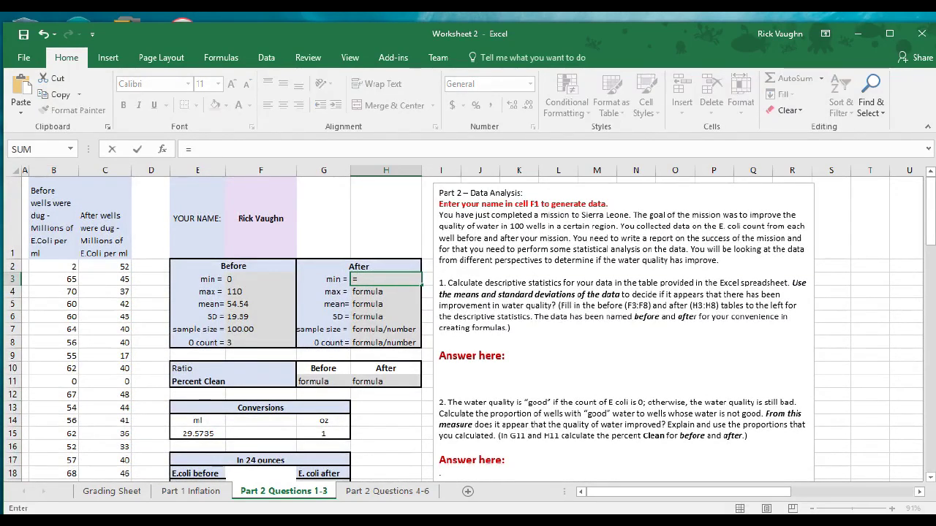
type("MIN(")
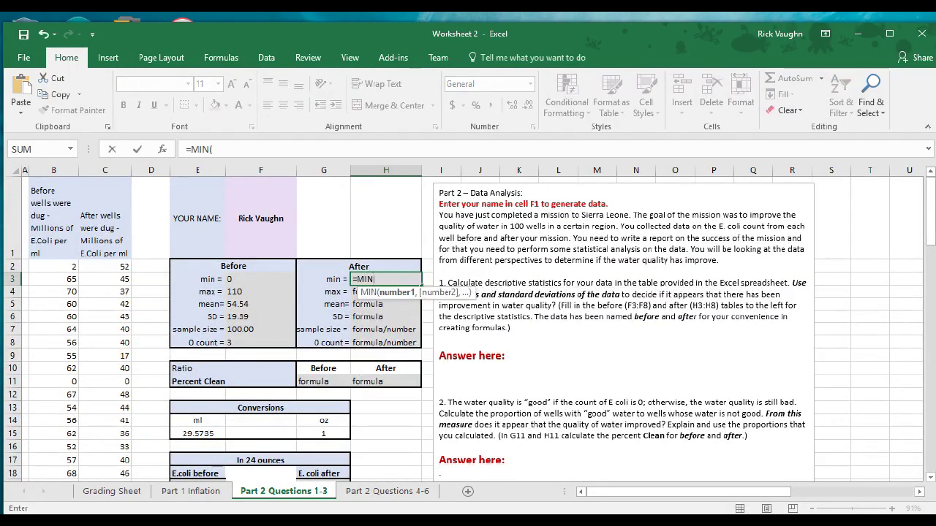
type("after)")
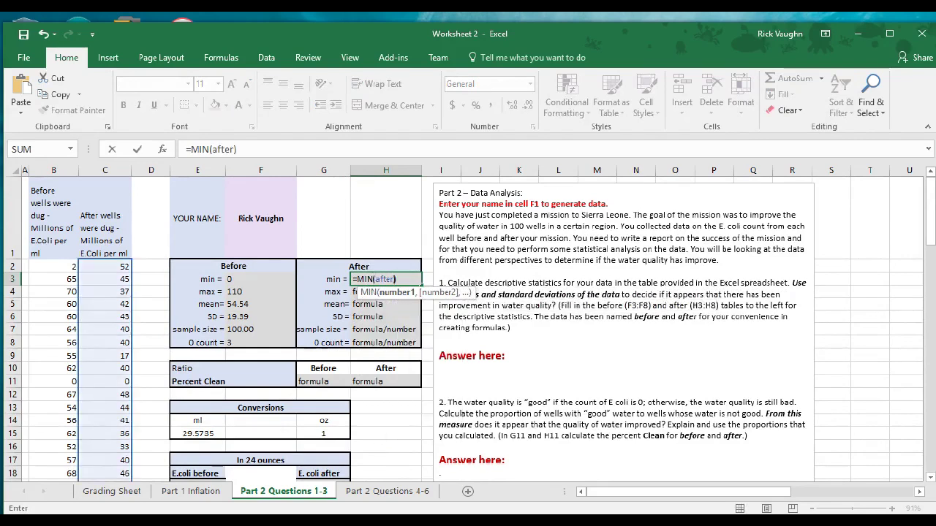
key("Return")
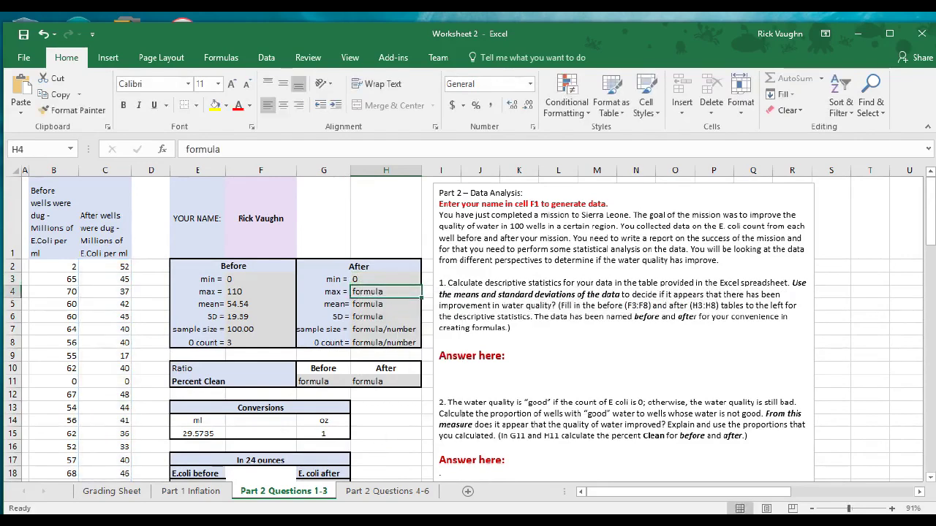
Step: Calculate the After maximum in cell H4 with the formula =MAX(after)
type("=MAX(")
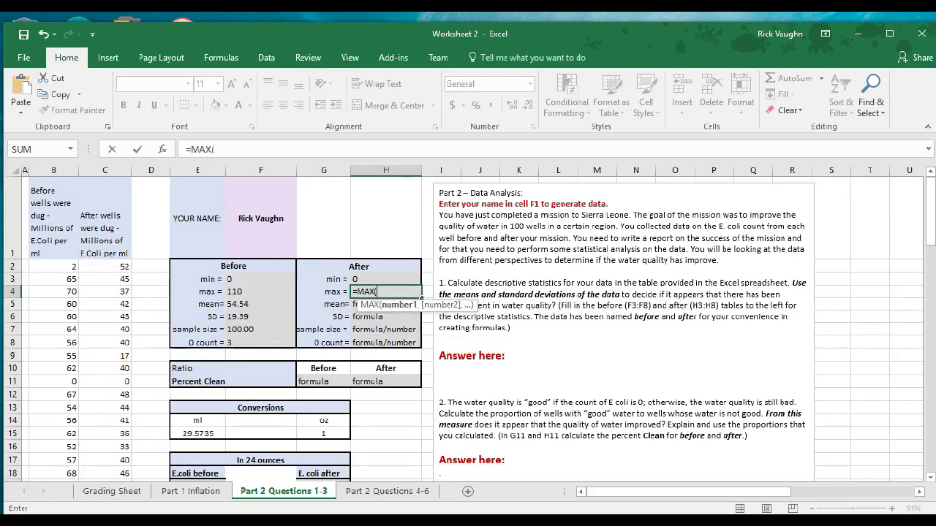
type("after)")
key("Return")
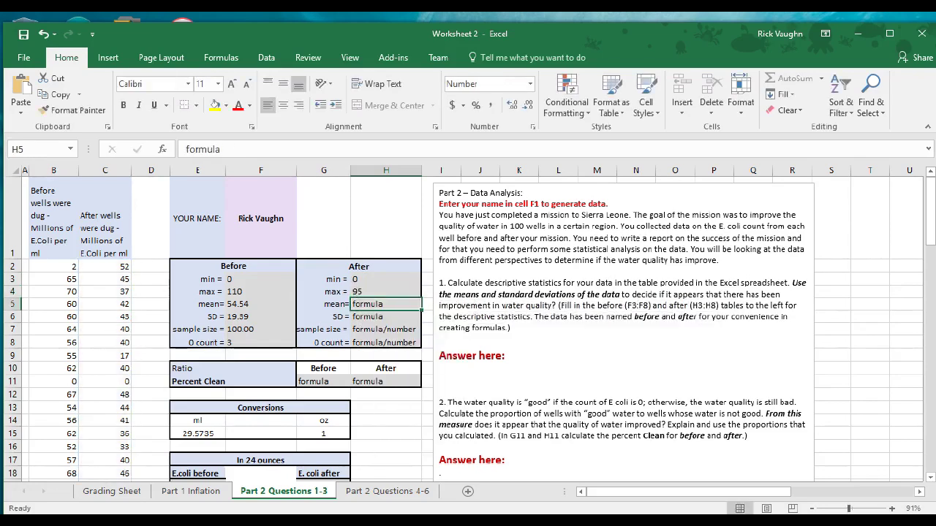
Step: Calculate the After mean in cell H5 with the formula =AVERAGE(after)
type("=AVERAGE")
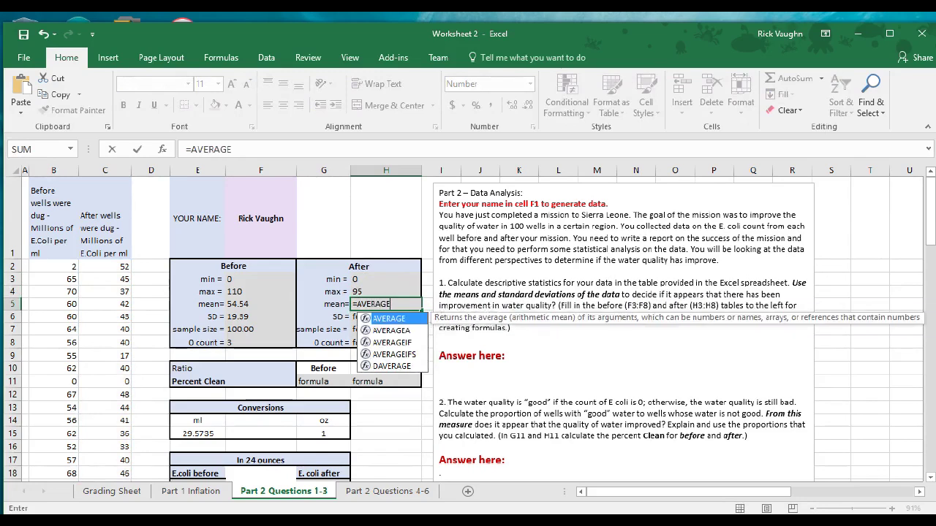
type("(after")
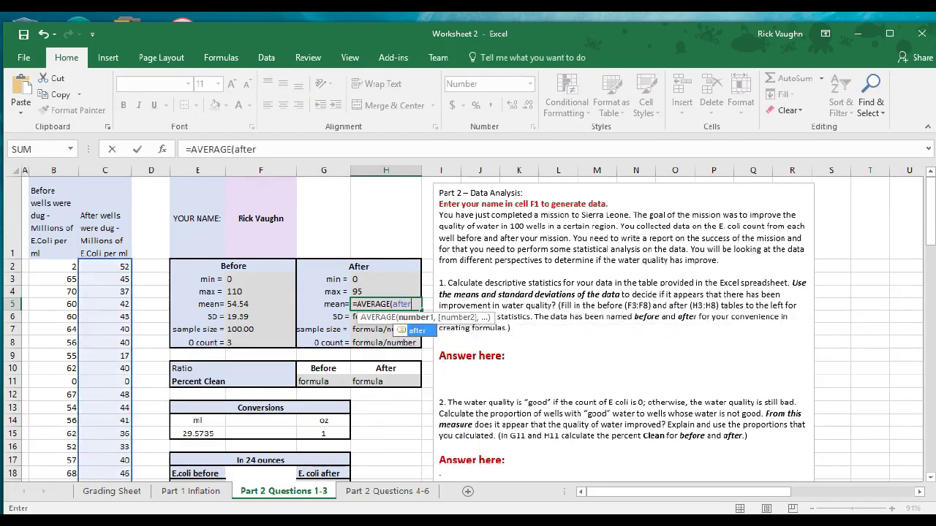
type(")")
key("Return")
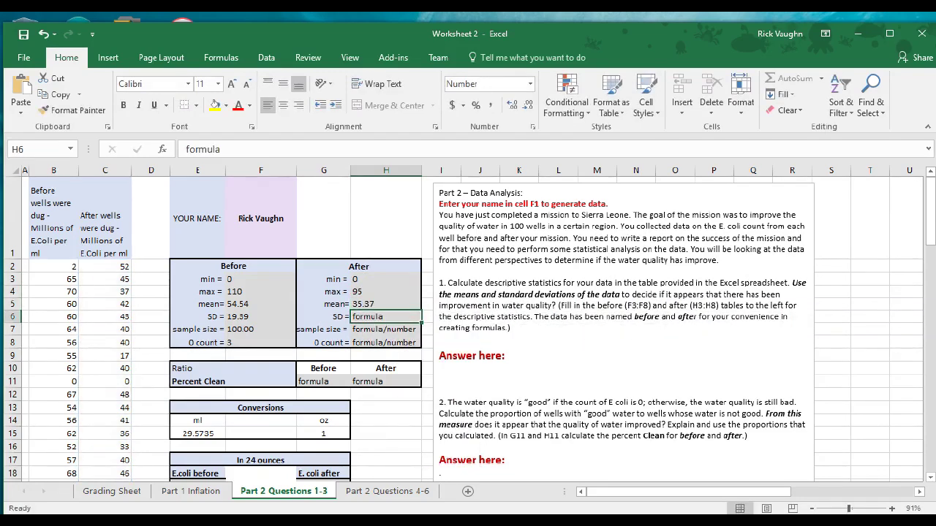
Step: Calculate the After sample standard deviation in cell H6 with the formula =STDEV.S(after)
type("=stde")
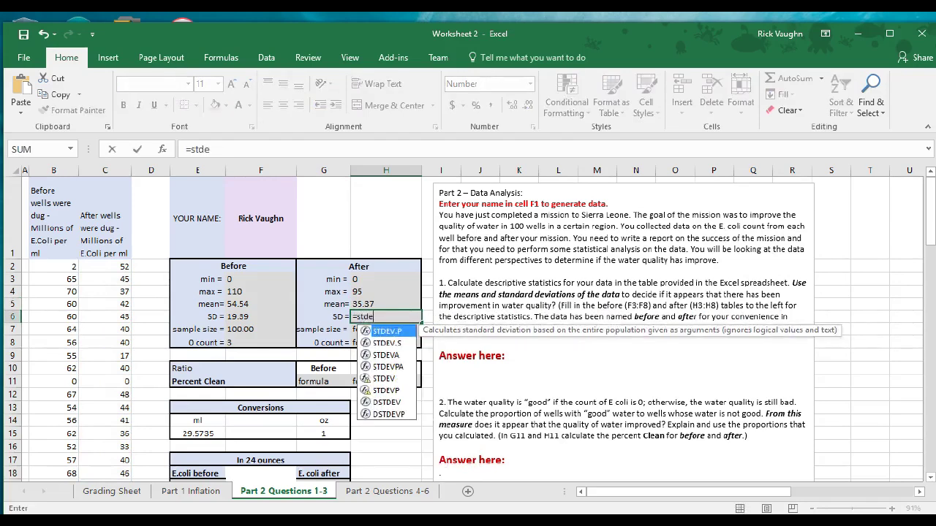
type("v.s(afte")
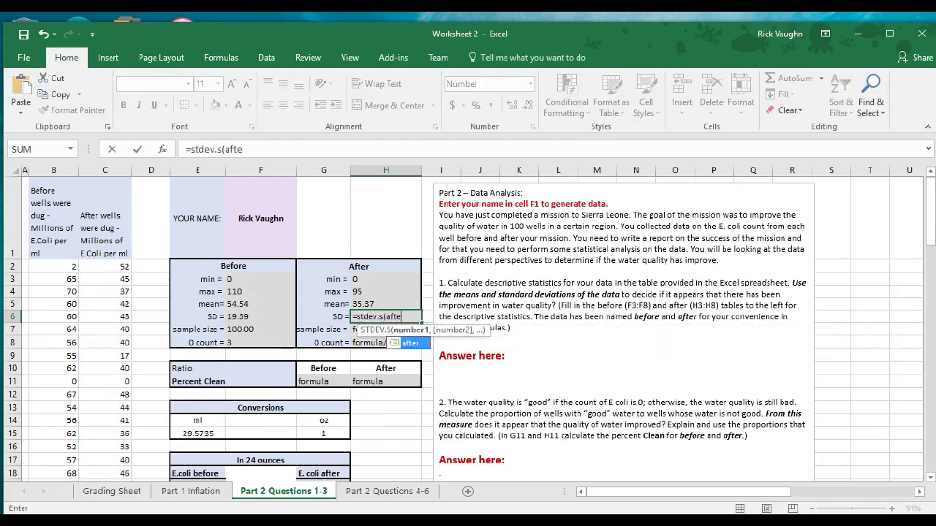
type("r)")
key("Return")
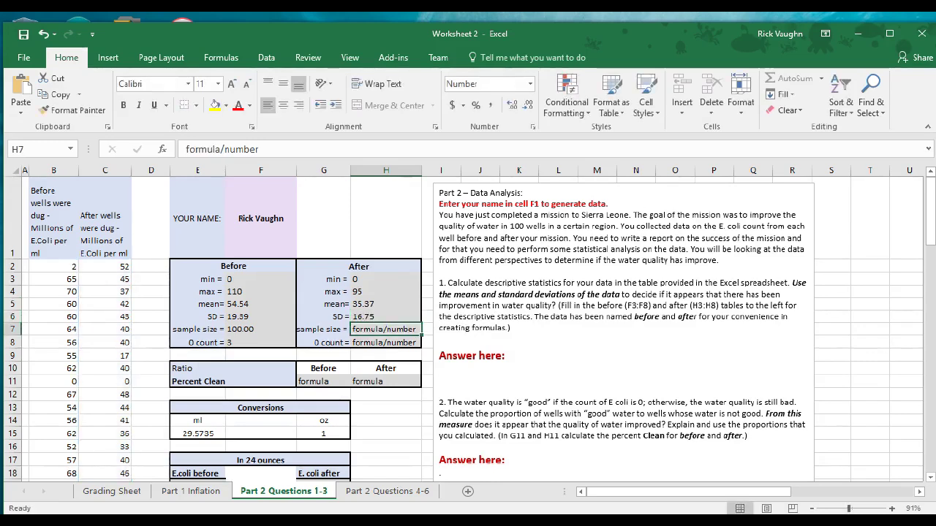
Step: Calculate the After sample size in cell H7 with the formula =COUNT(after)
type("=COUT")
key("BackSpace")
type("NT(after)")
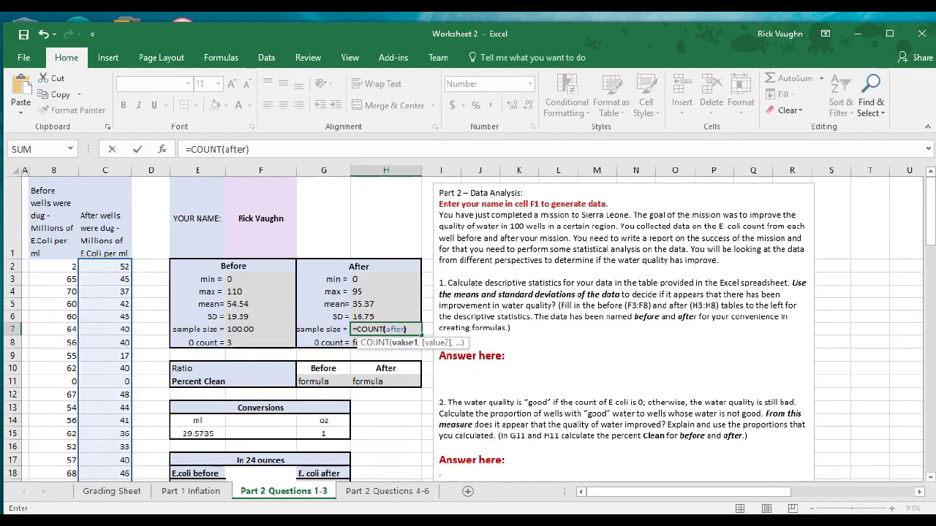
key("Return")
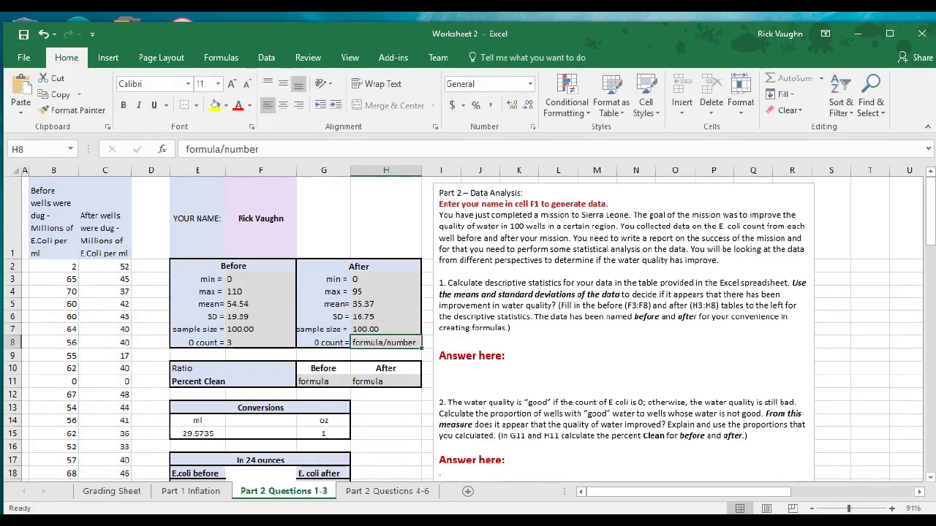
Step: Count the After wells with zero E. coli in cell H8 with the formula =COUNTIF(after,"=0")
type("=")
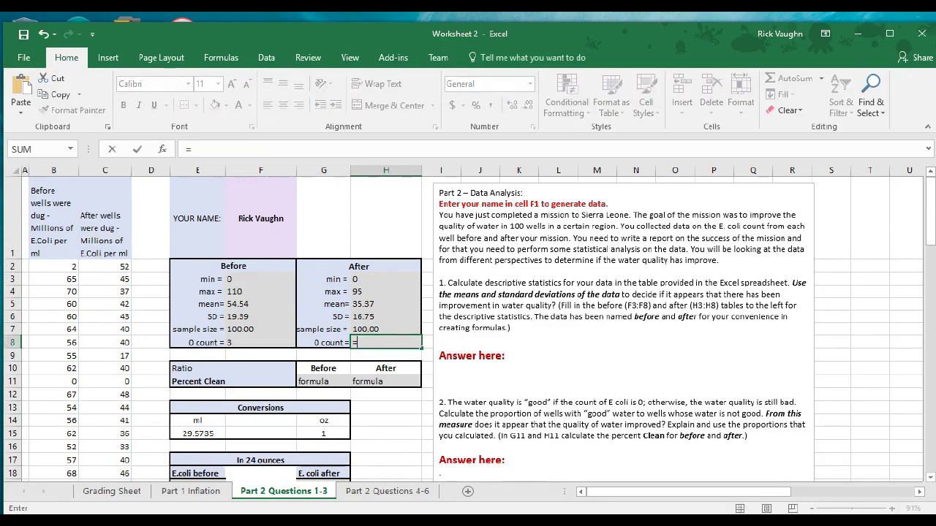
type("countif(after")
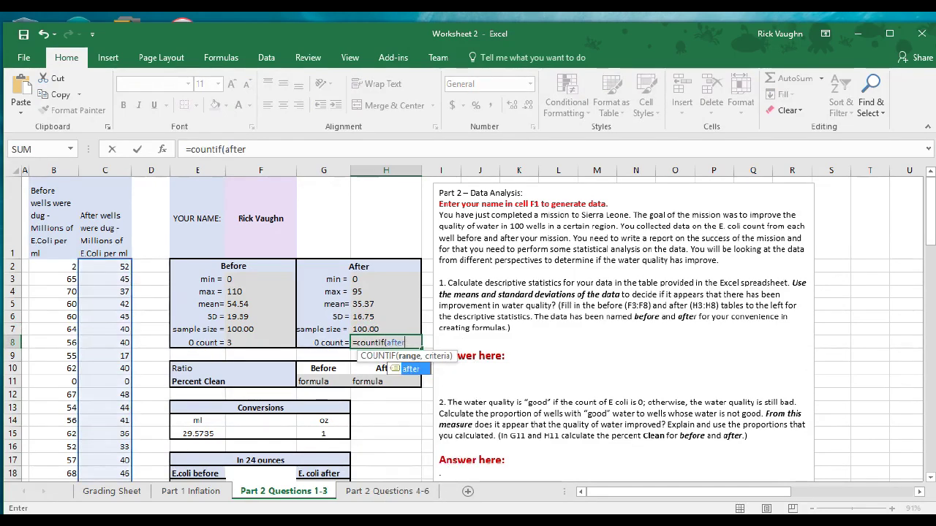
type(",\"=0\"")
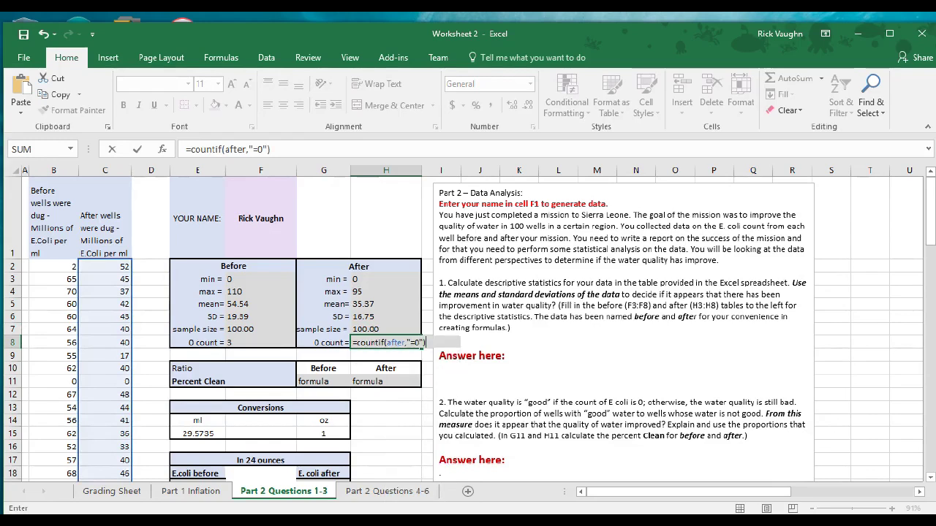
key("Return")
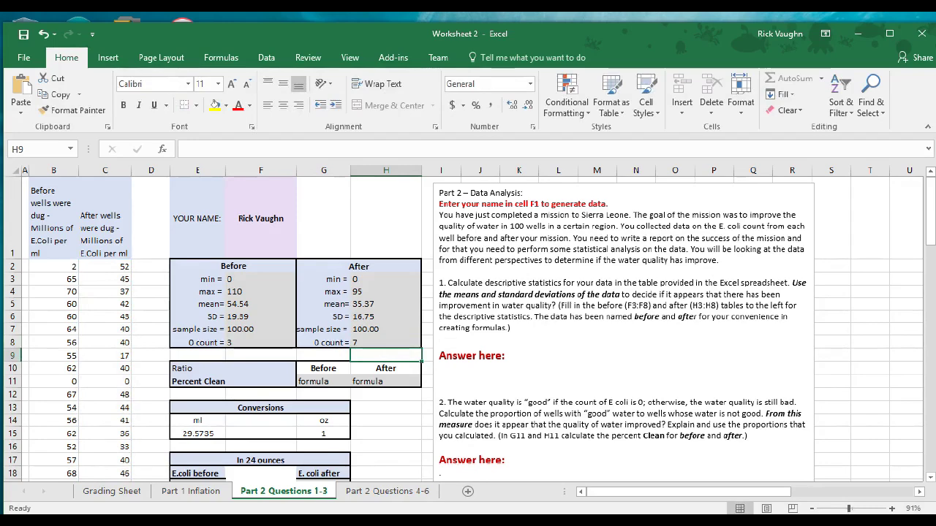
Step: Check the After column of well data for every well with an E. coli count of zero
left_click(105, 381)
scroll(220, 329, "down", 4)
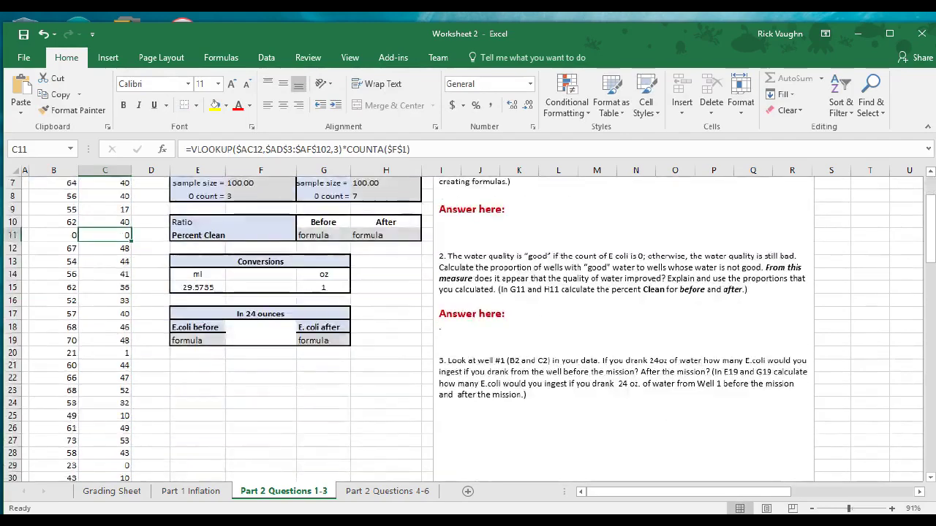
left_click(105, 387)
scroll(219, 329, "down", 6)
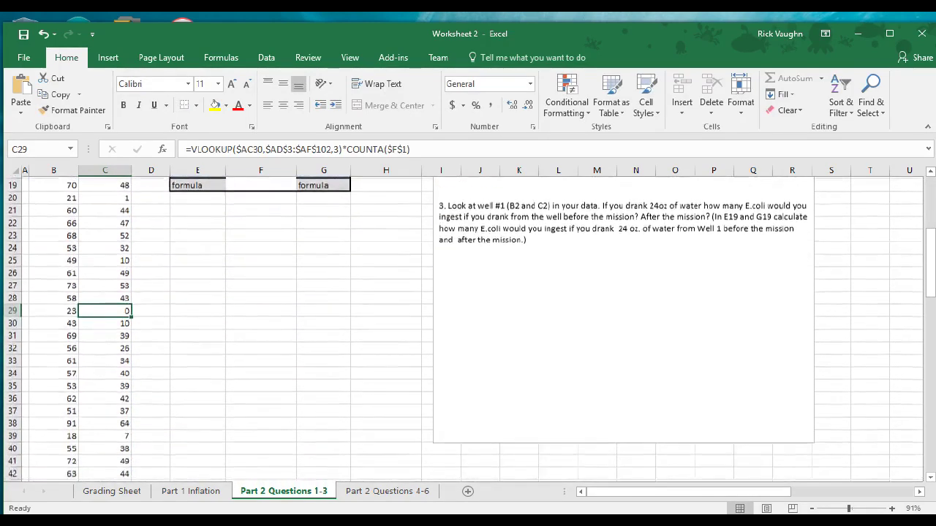
left_click(105, 383)
scroll(468, 329, "down", 4)
scroll(468, 329, "down", 4)
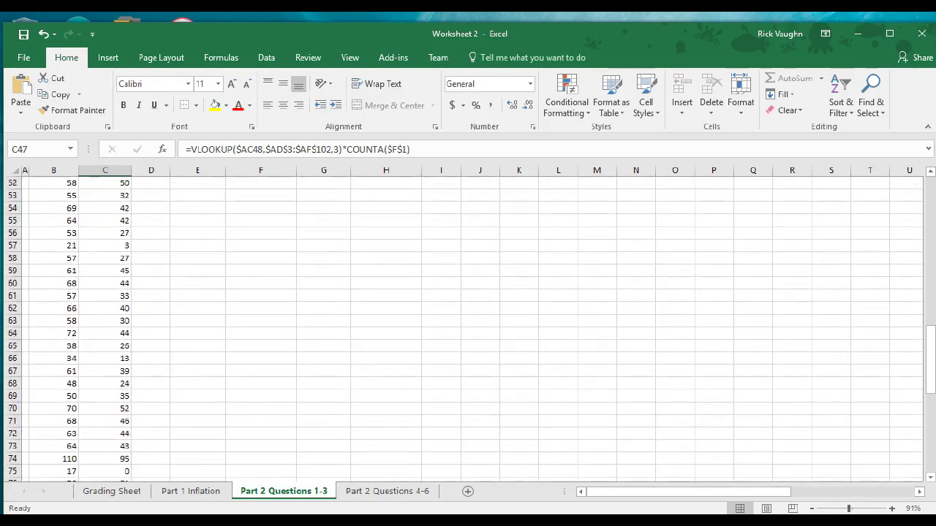
left_click(104, 434)
scroll(468, 329, "down", 2)
left_click(104, 472)
scroll(468, 329, "down", 5)
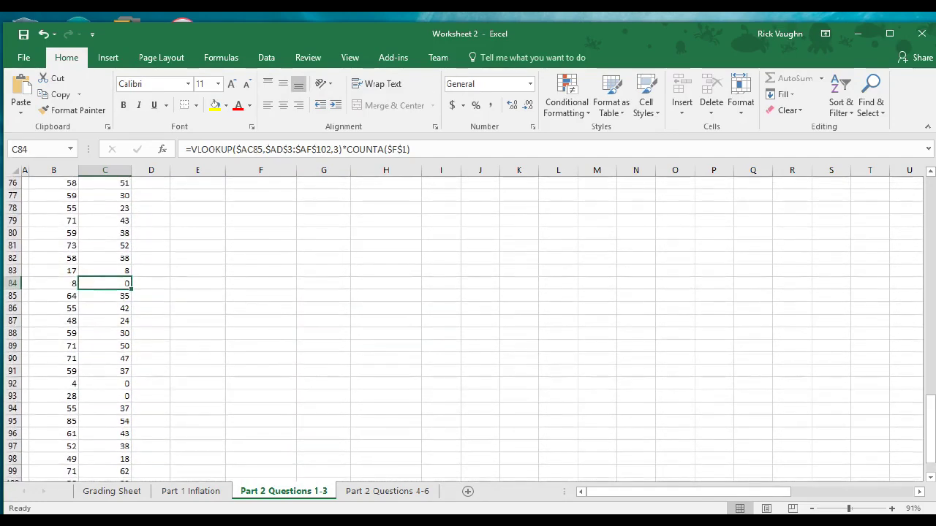
left_click(105, 396)
scroll(468, 329, "down", 5)
scroll(468, 329, "up", 8)
scroll(468, 329, "up", 20)
scroll(468, 329, "down", 1)
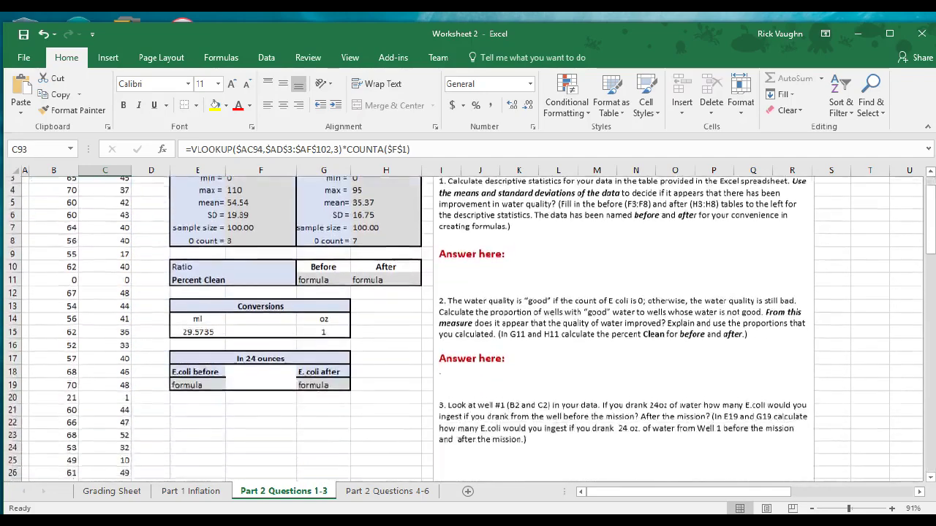
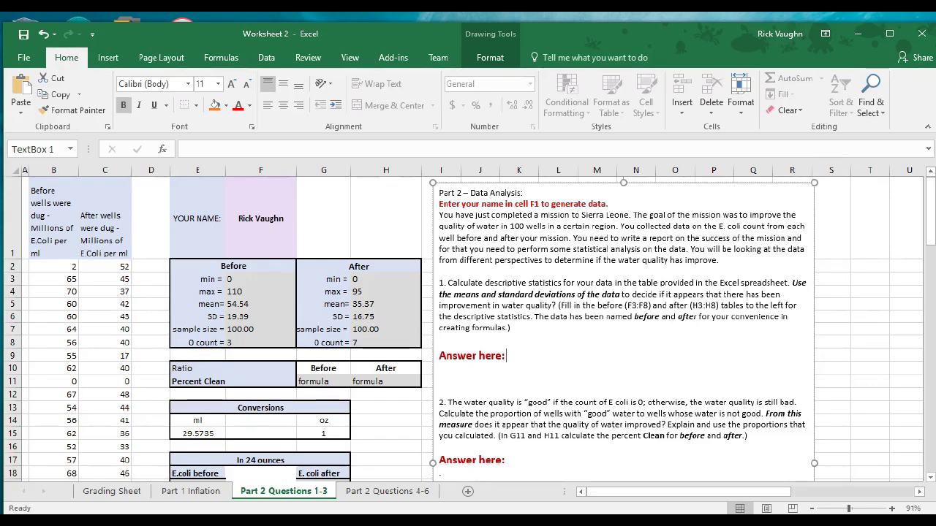
scroll(468, 329, "down", 3)
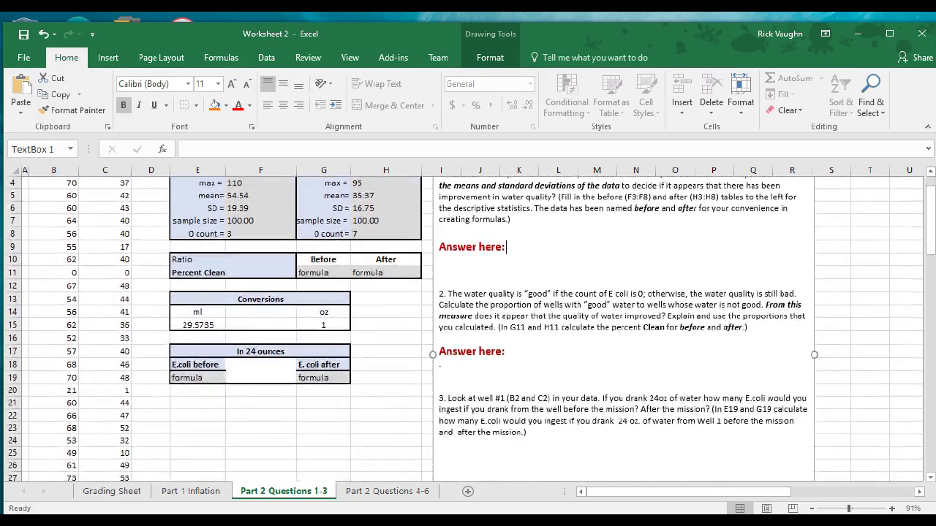
scroll(468, 329, "up", 2)
scroll(468, 329, "up", 1)
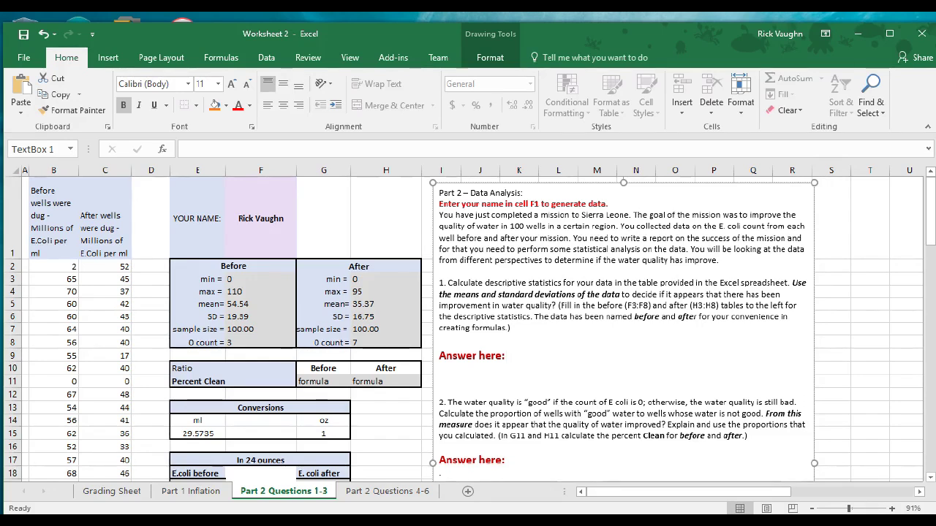
Step: Calculate the Before ratio of clean wells to wells that are not clean in cell G11 with the formula =F8/(F7-F8)
left_click(324, 381)
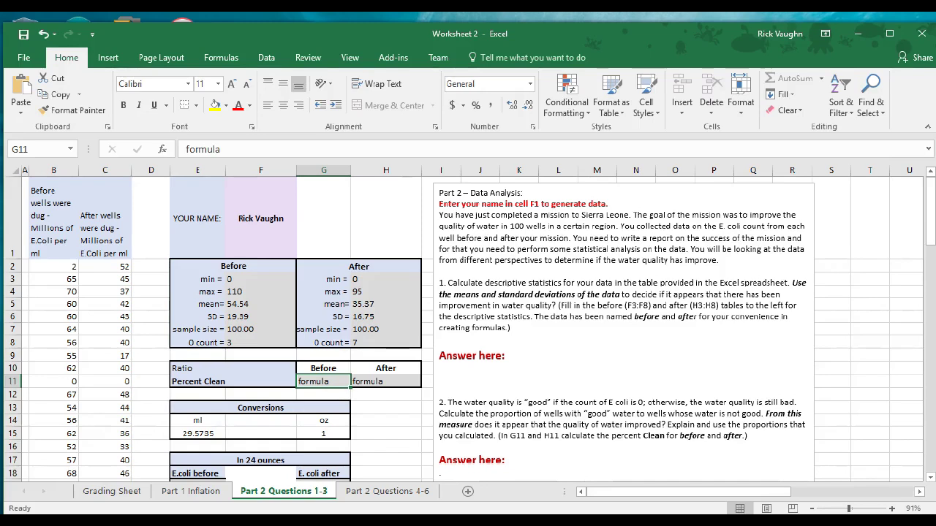
type("=")
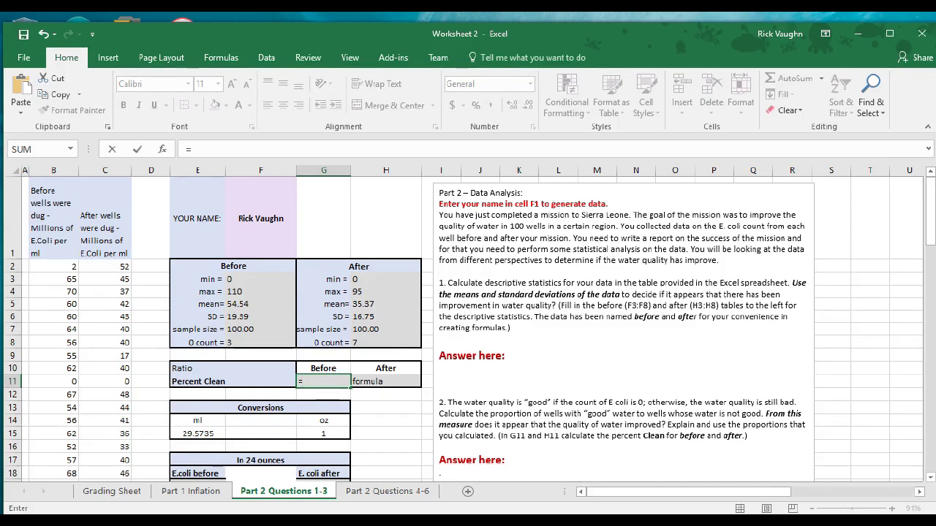
left_click(260, 343)
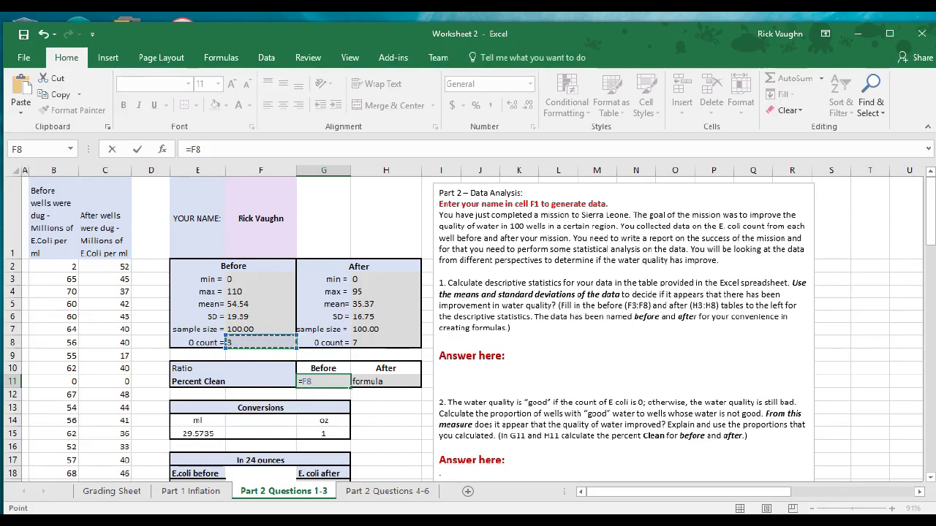
type("/(")
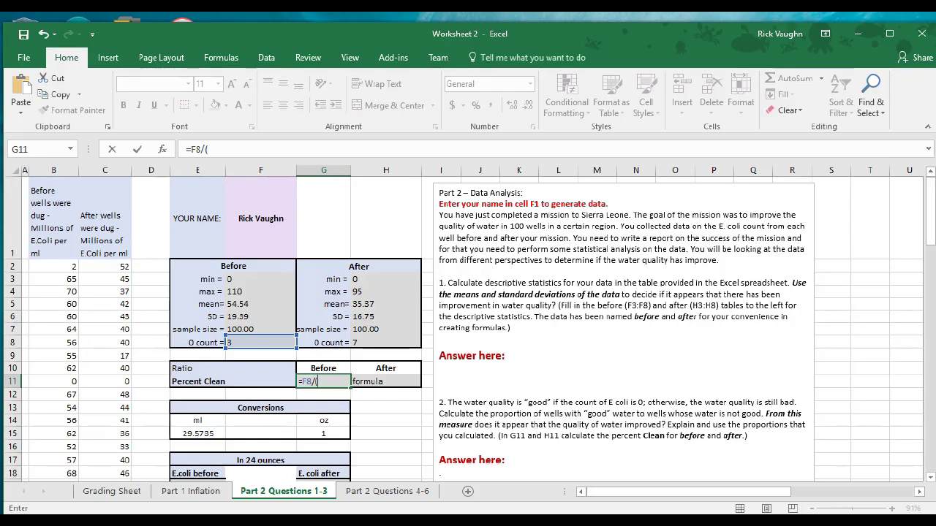
left_click(260, 329)
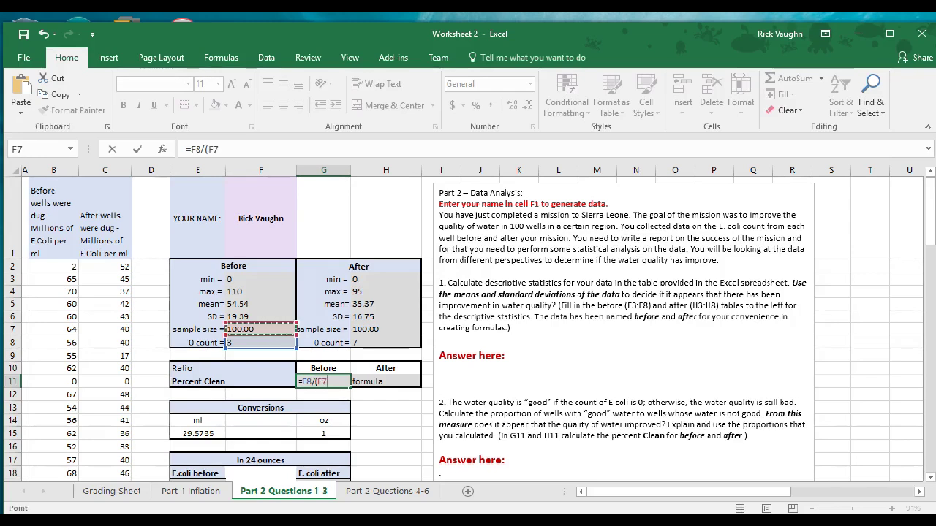
type("-")
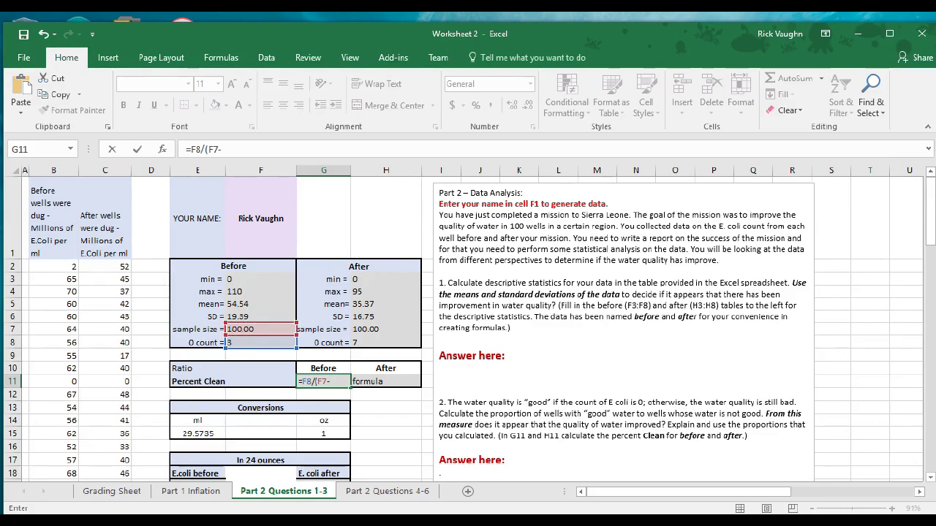
left_click(228, 343)
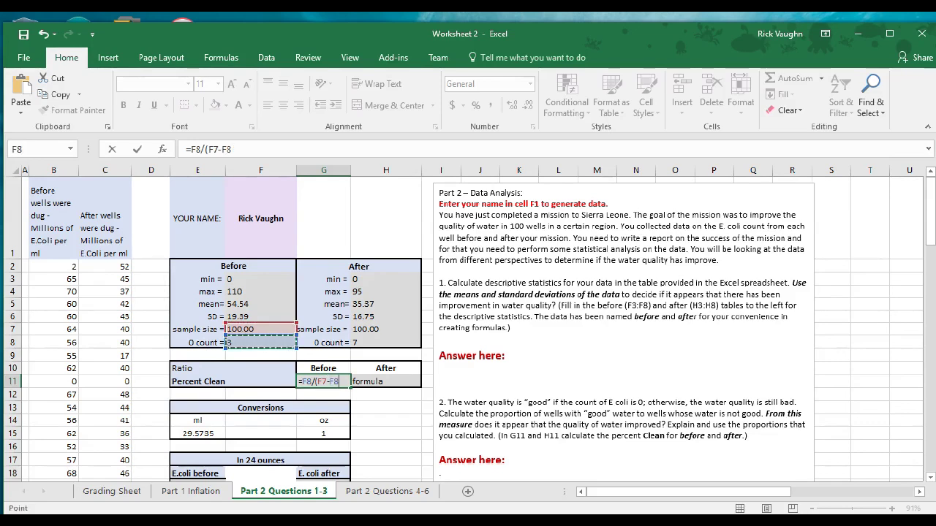
type(")")
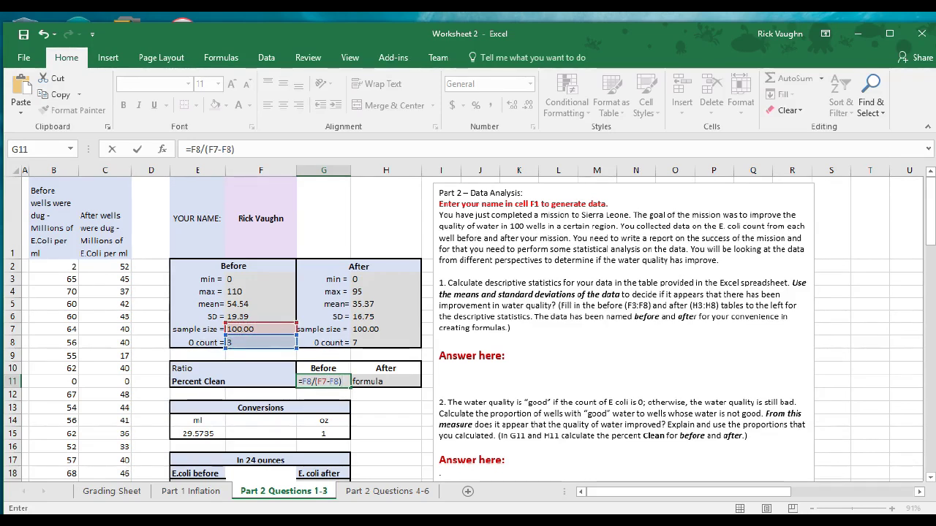
key("Return")
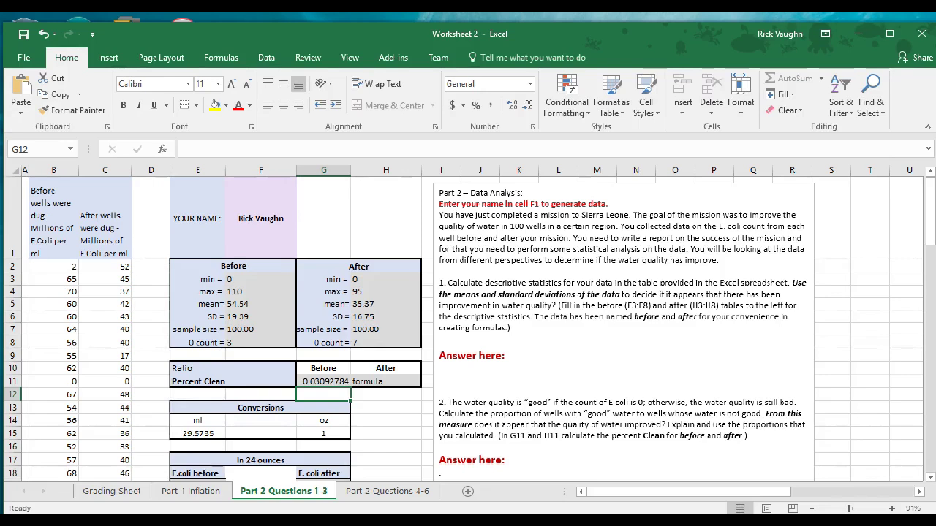
Step: Change the Before Percent Clean formula in cell G11 to =F8/F7 and format the cell as a percentage
key("Up")
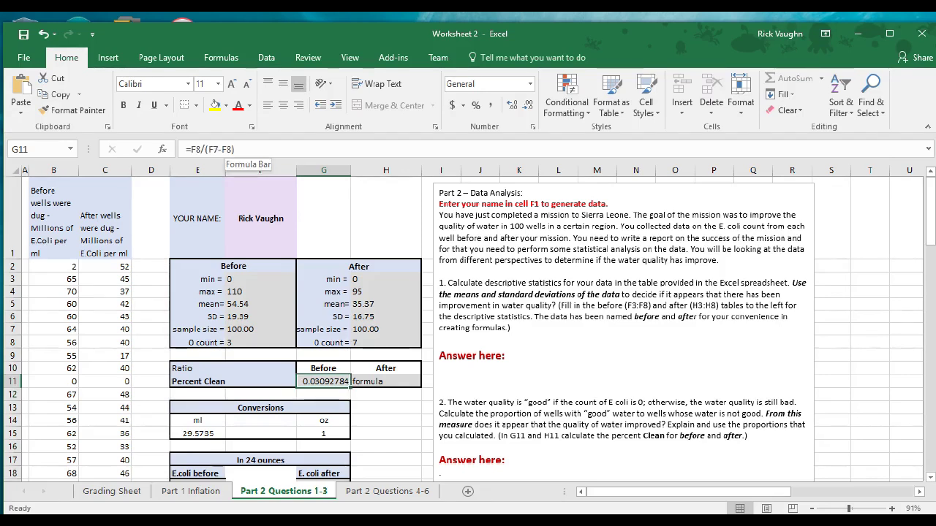
key("F2")
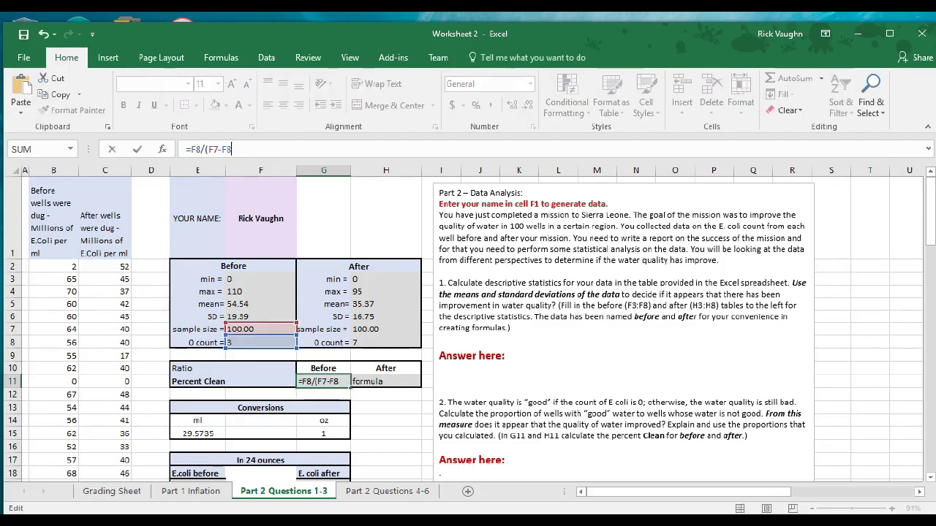
key("BackSpace")
key("BackSpace")
key("BackSpace")
key("BackSpace")
key("BackSpace")
key("BackSpace")
key("BackSpace")
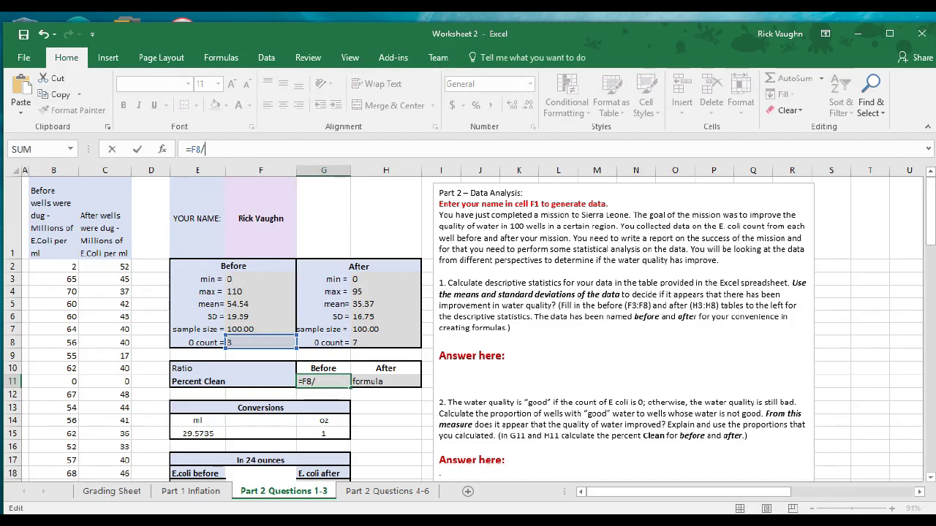
left_click(260, 330)
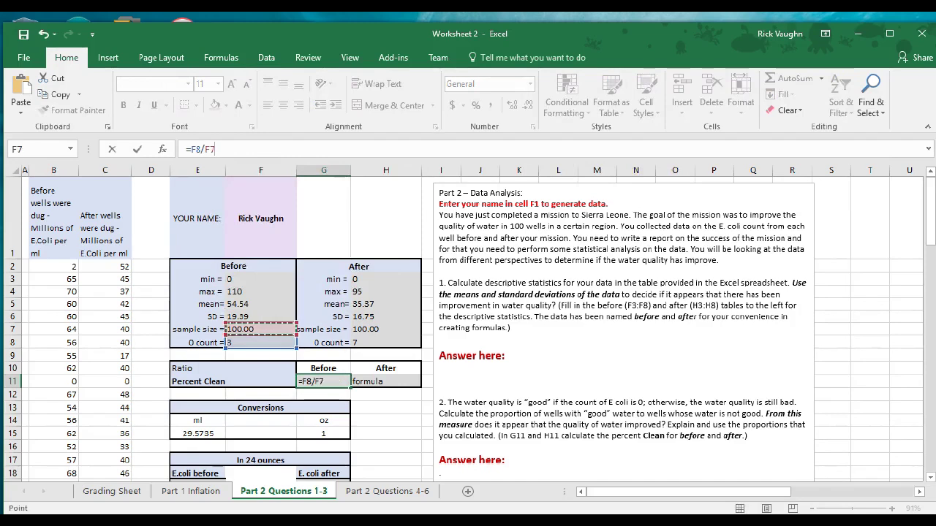
key("ctrl+Return")
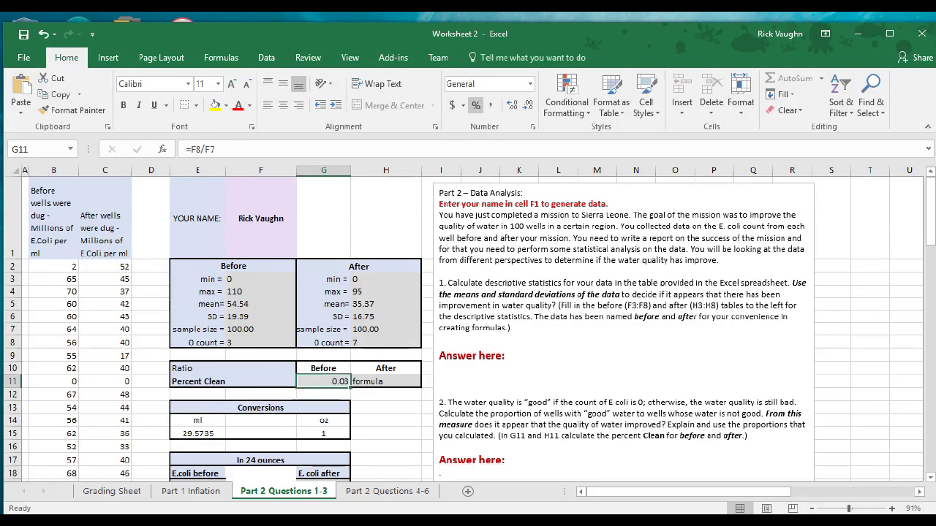
left_click(476, 105)
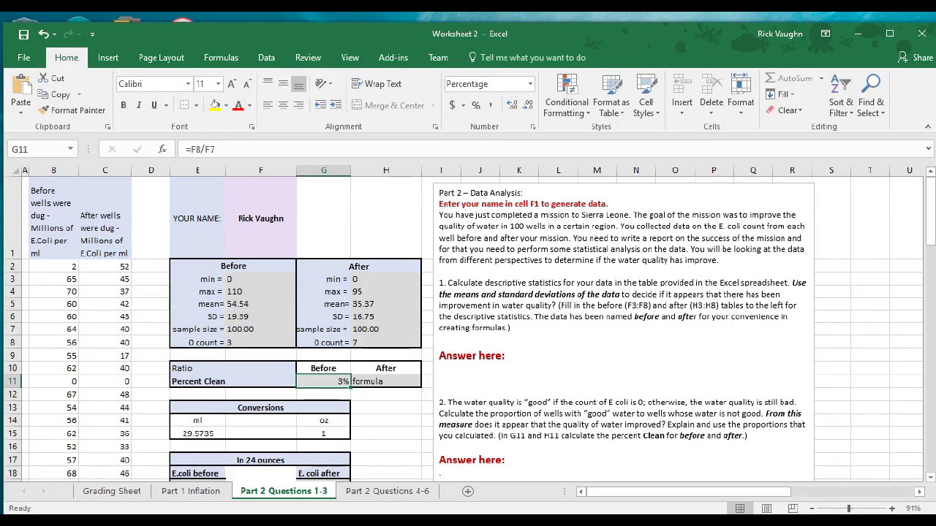
Step: Calculate the After Percent Clean in cell H11 with the formula =H8/H7 and format it as a percentage
left_click(373, 382)
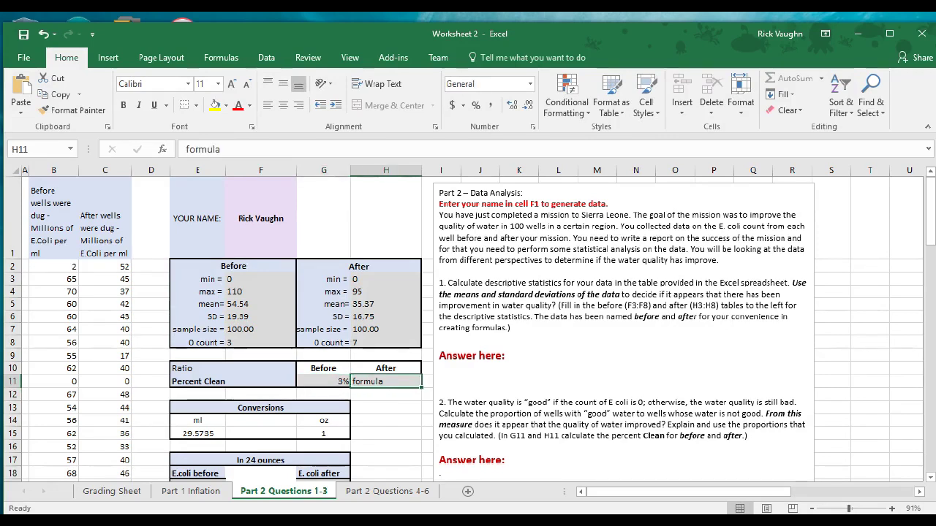
type("=")
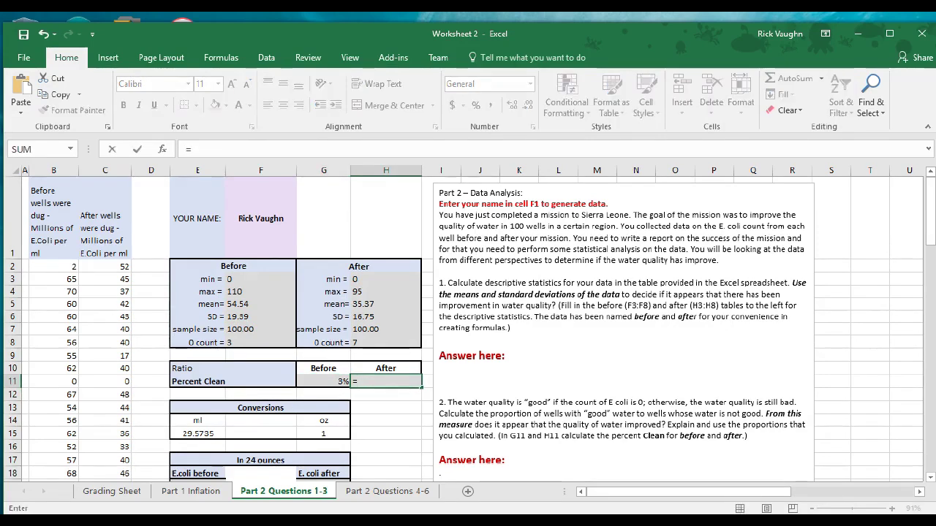
left_click(387, 342)
type("/")
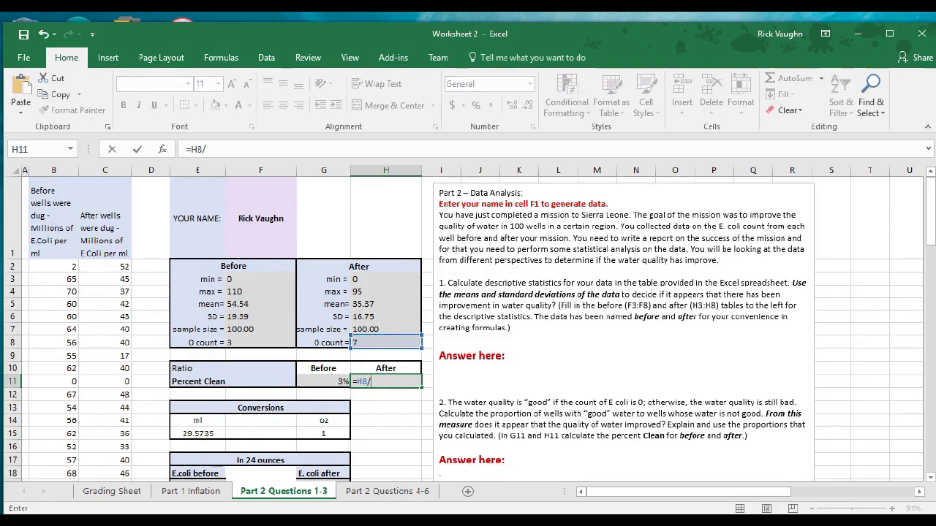
left_click(386, 329)
key("Return")
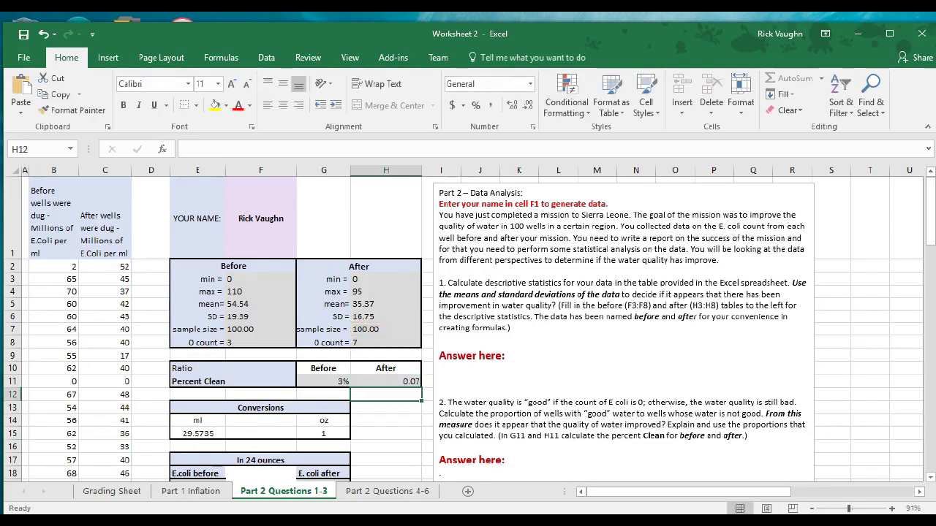
left_click(386, 381)
left_click(475, 104)
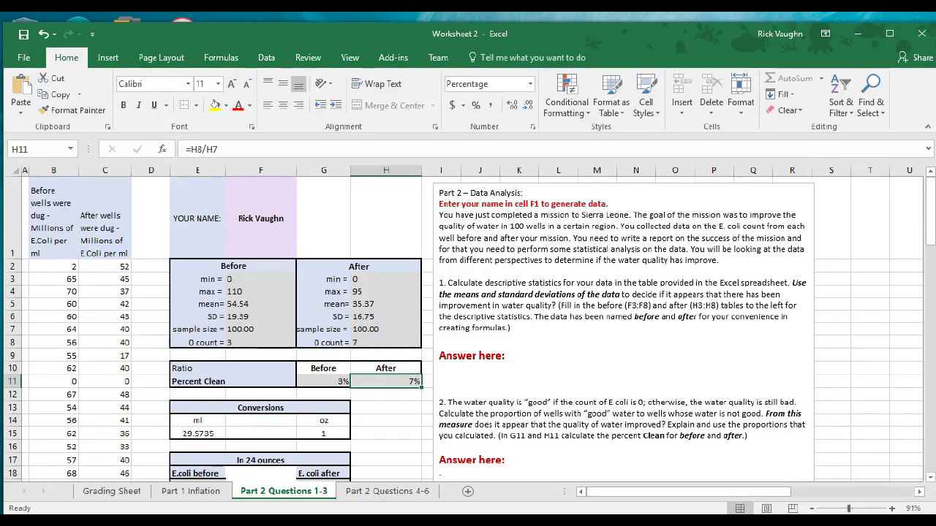
Step: Review the answer areas for questions 1 and 2 and read question 3 about E. coli ingested in 24 oz from well #1
left_click(475, 471)
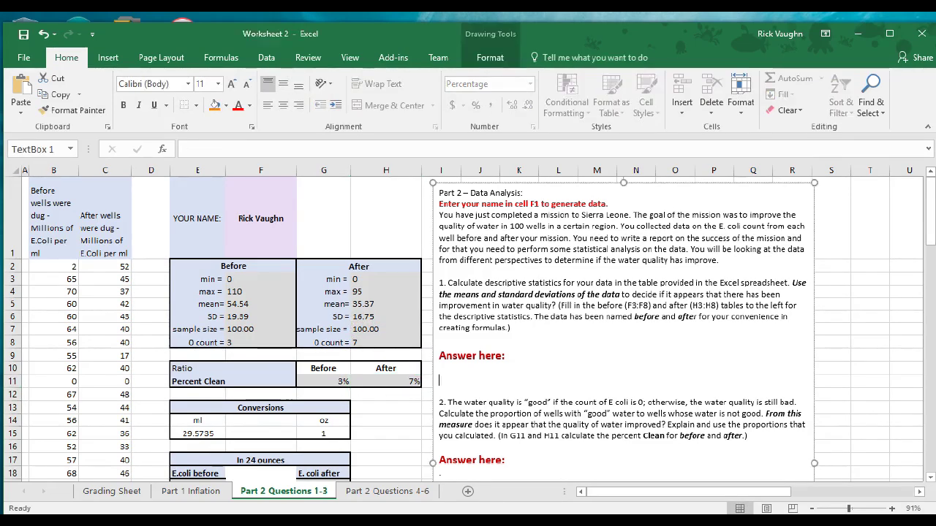
scroll(468, 330, "down", 2)
left_click(441, 234)
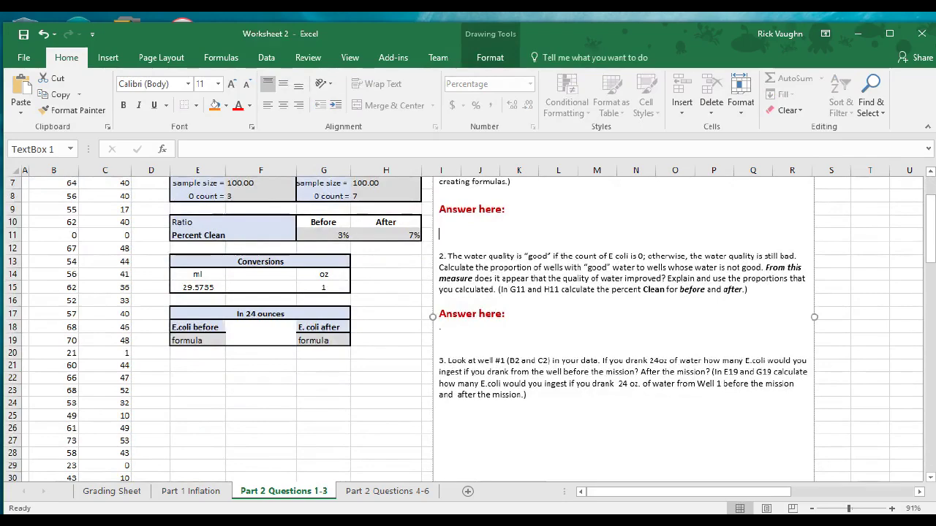
scroll(468, 329, "up", 2)
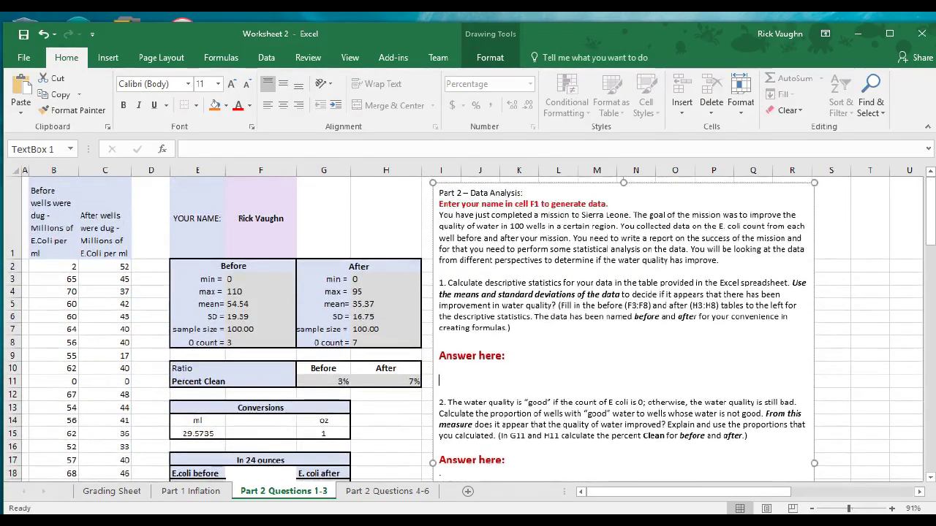
scroll(468, 329, "down", 2)
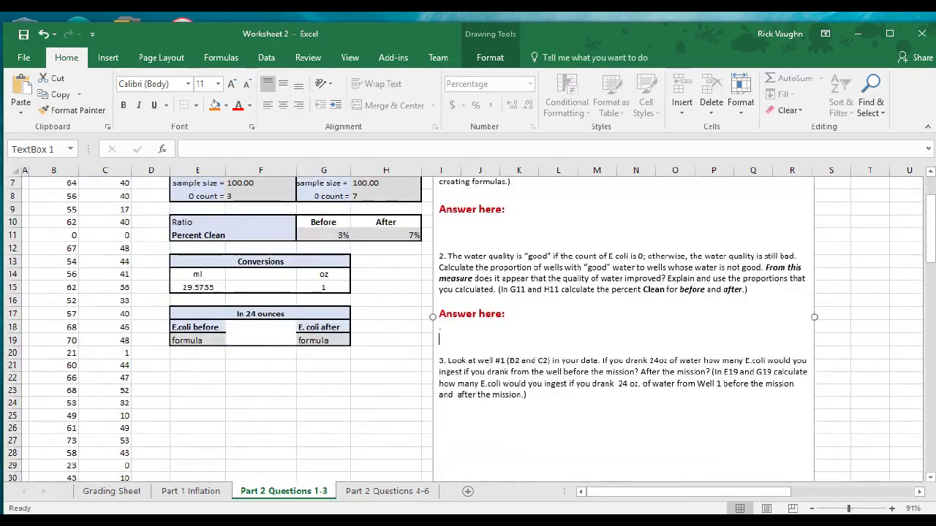
left_click(440, 339)
scroll(468, 329, "up", 1)
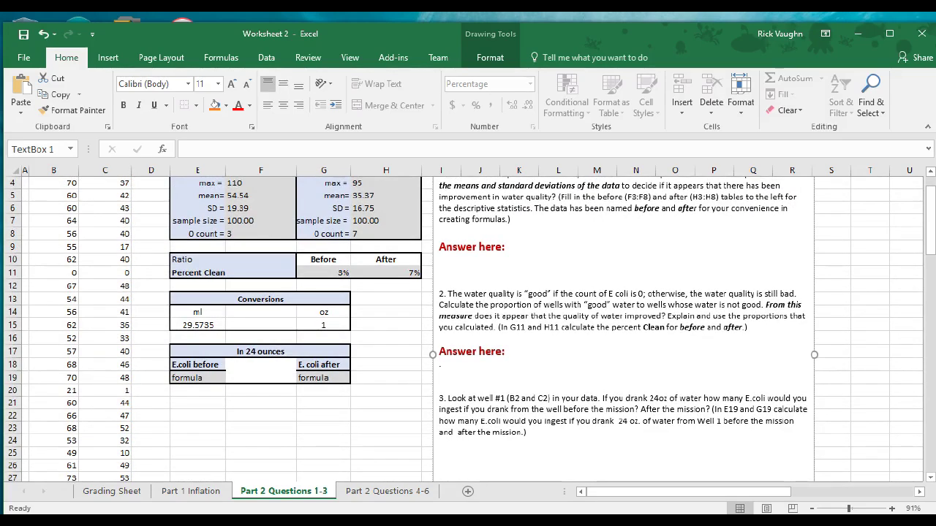
scroll(468, 329, "down", 1)
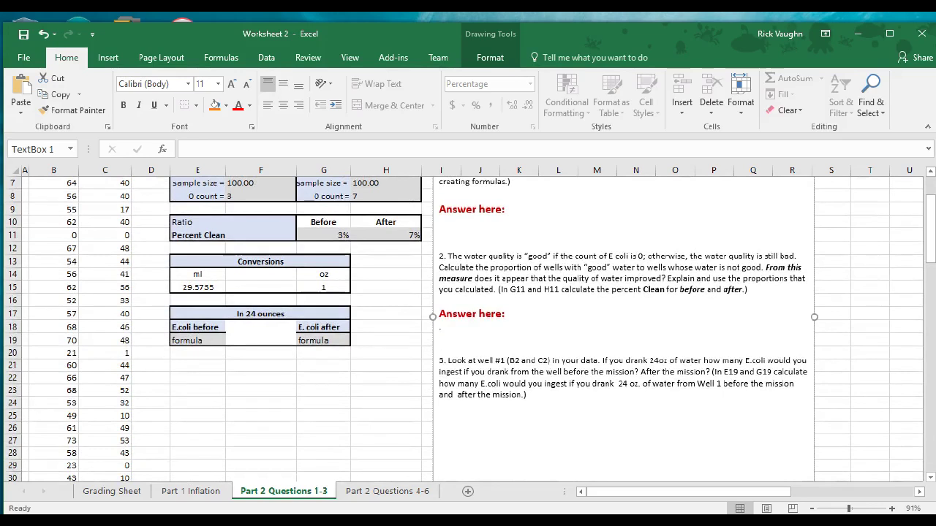
left_click_drag(477, 360, 505, 360)
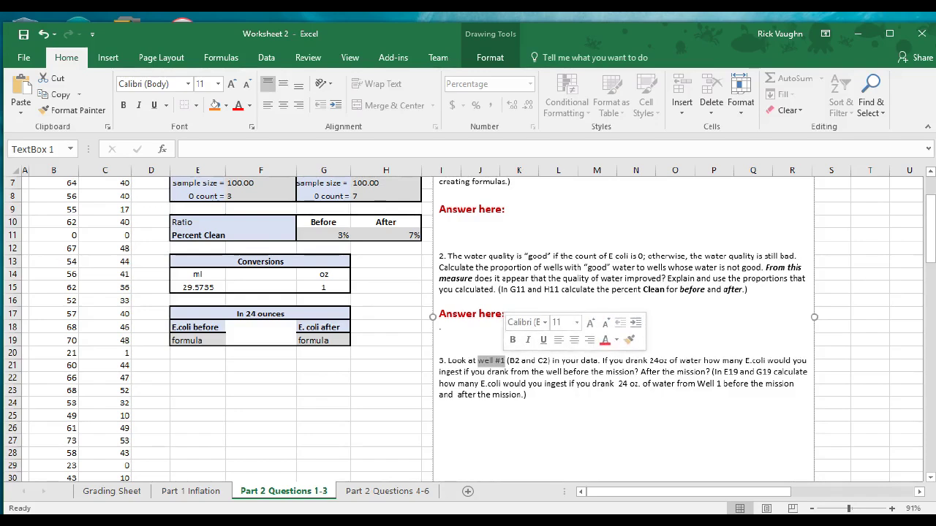
left_click(672, 371)
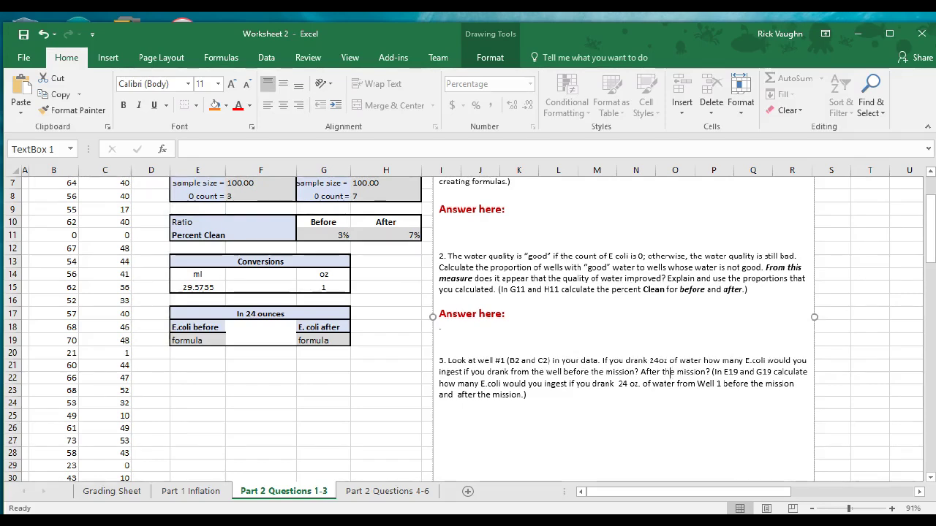
scroll(468, 329, "up", 2)
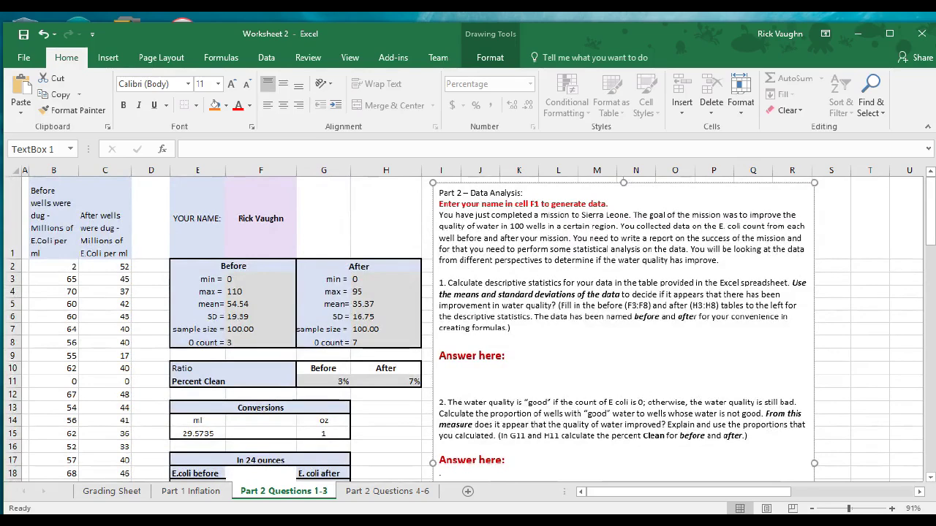
scroll(468, 329, "down", 1)
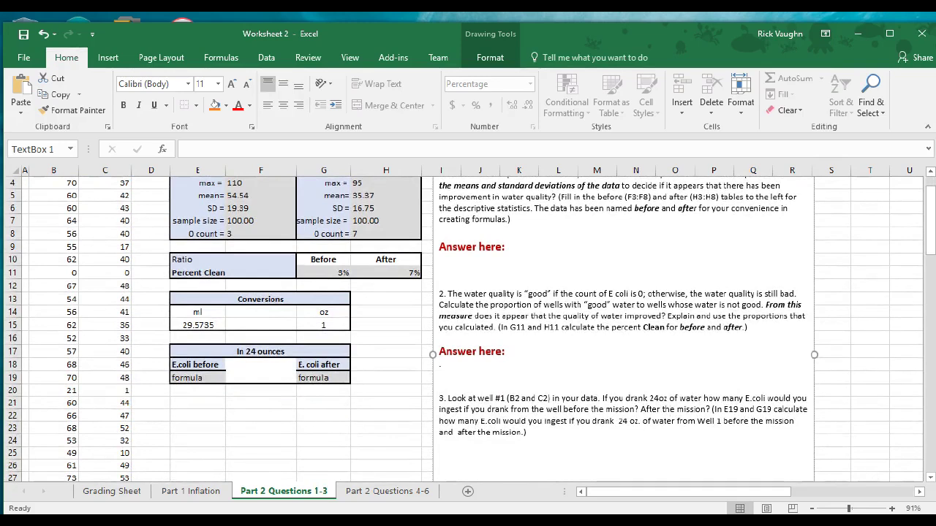
Step: Calculate the E. coli ingested in 24 ounces before the mission in cell E19 with the formula =B2*E15*1000000*24
left_click(197, 378)
scroll(198, 378, "up", 1)
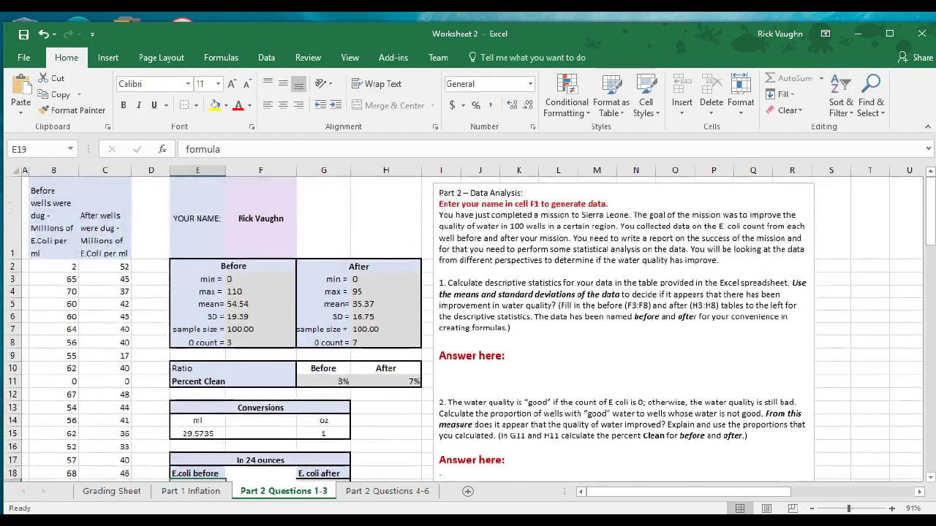
left_click(54, 266)
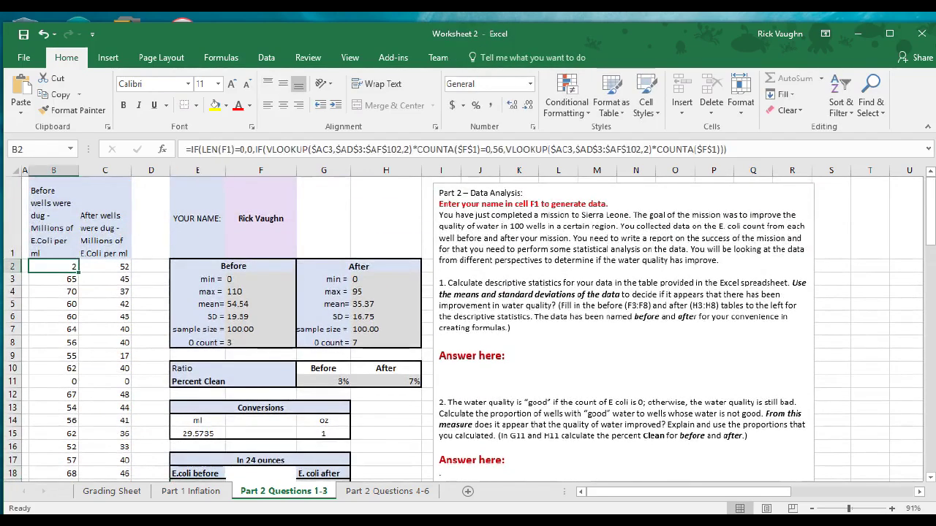
scroll(220, 329, "down", 2)
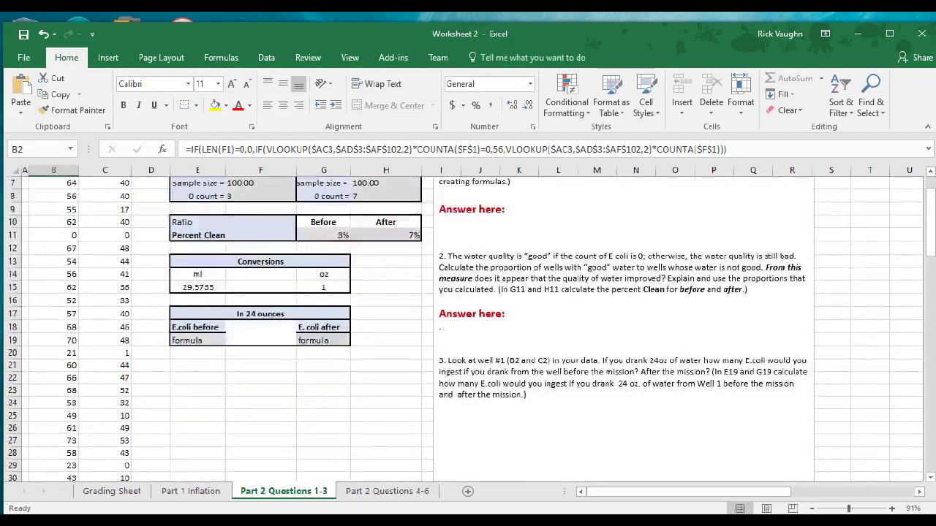
left_click(197, 340)
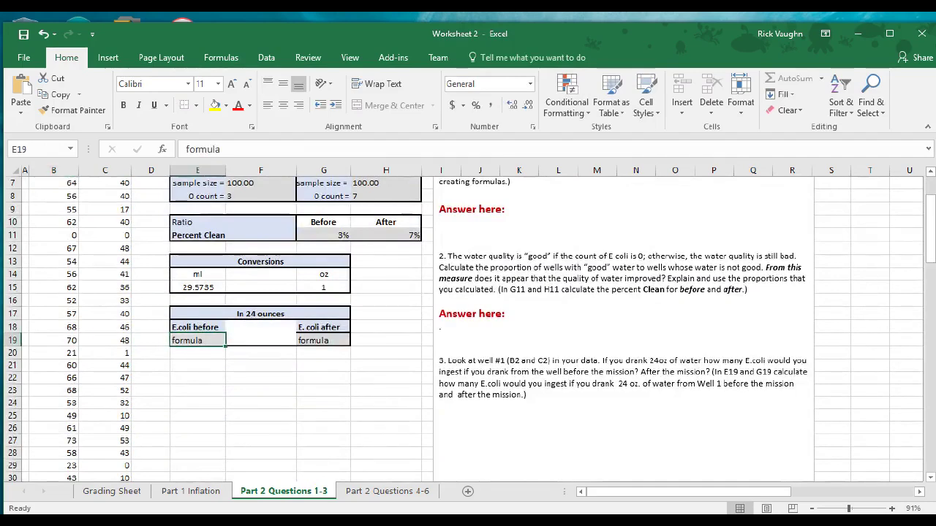
type("=")
scroll(219, 329, "up", 2)
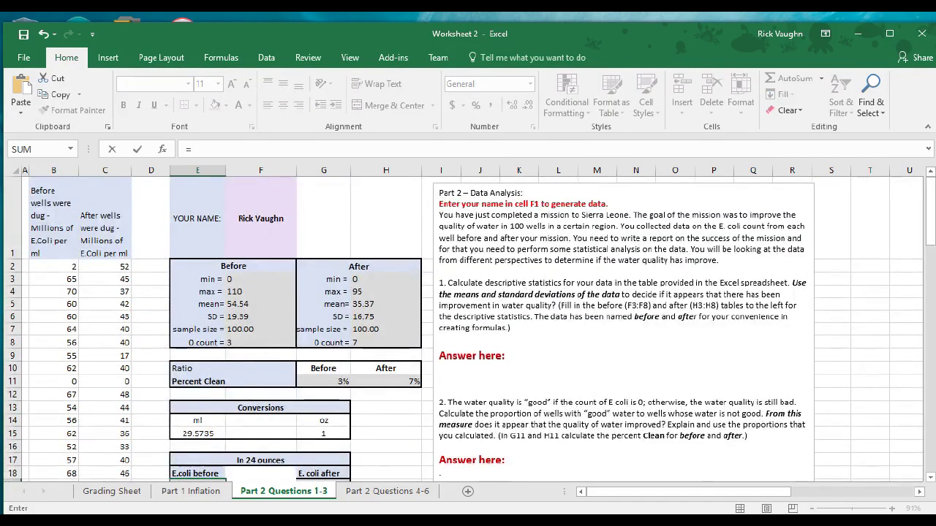
left_click(53, 266)
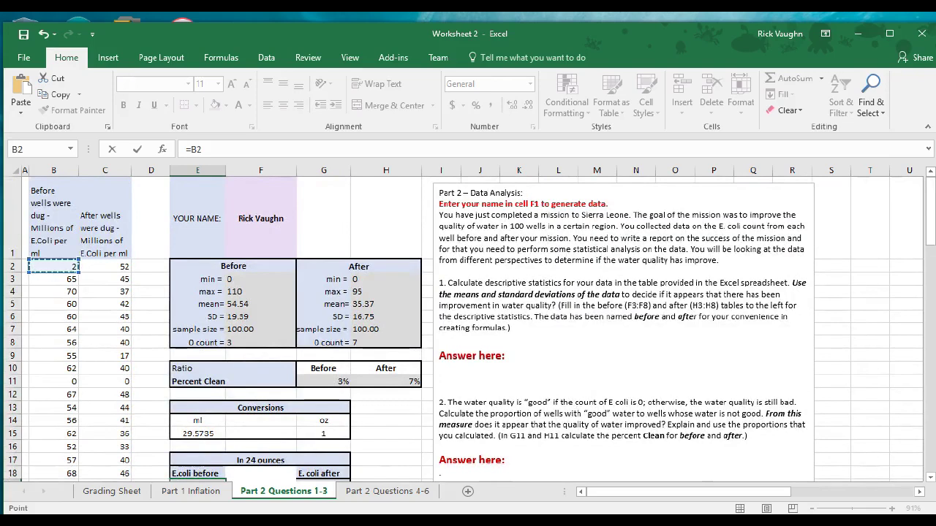
scroll(219, 329, "down", 2)
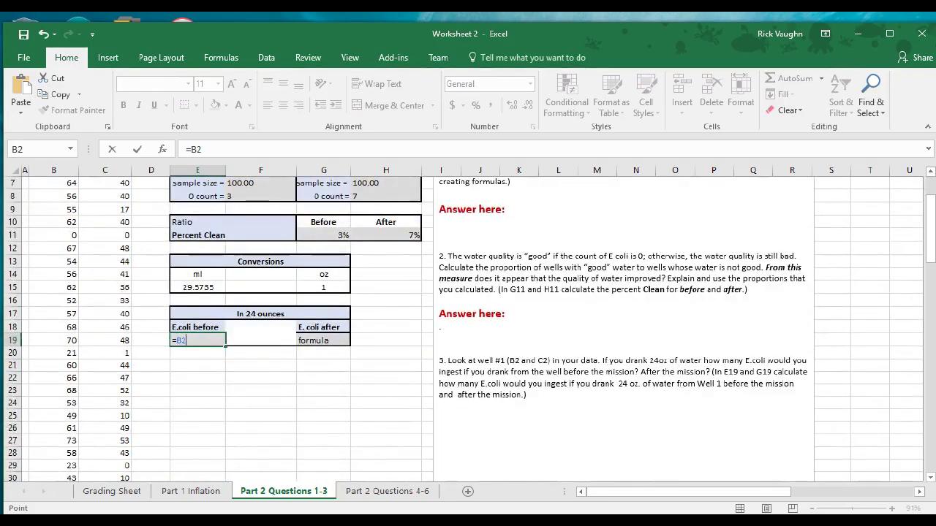
type("*")
left_click(197, 287)
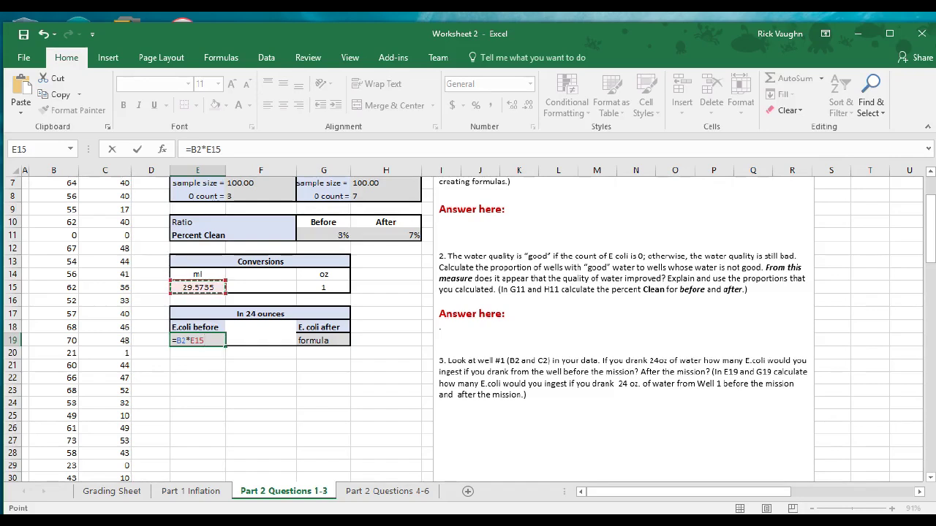
type("*100")
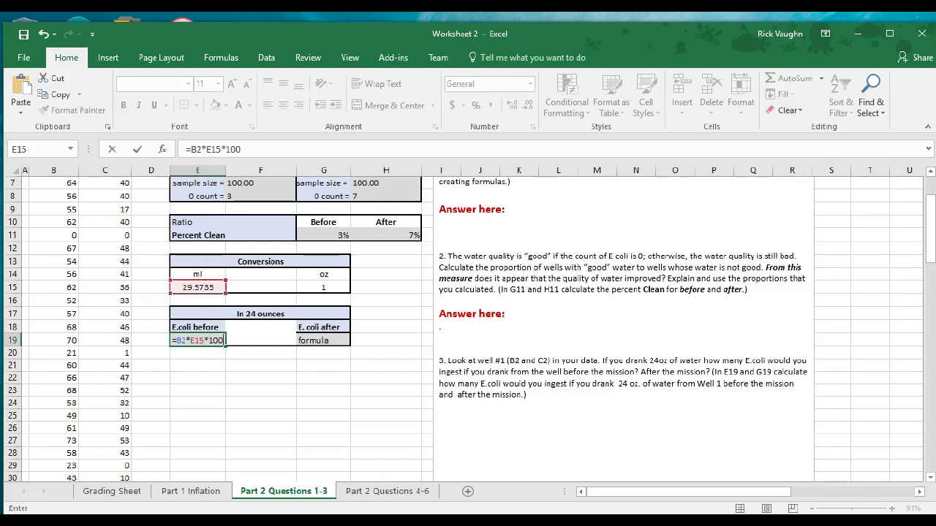
type("000")
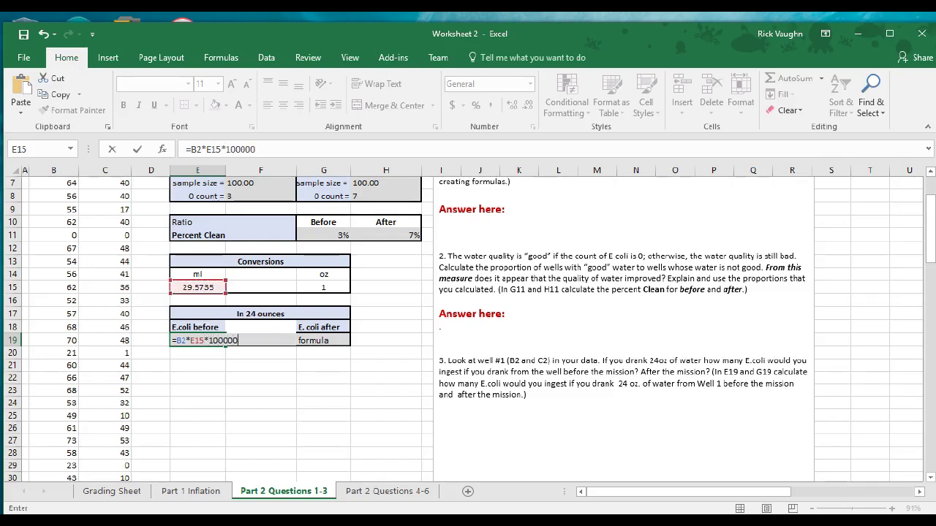
type("0*")
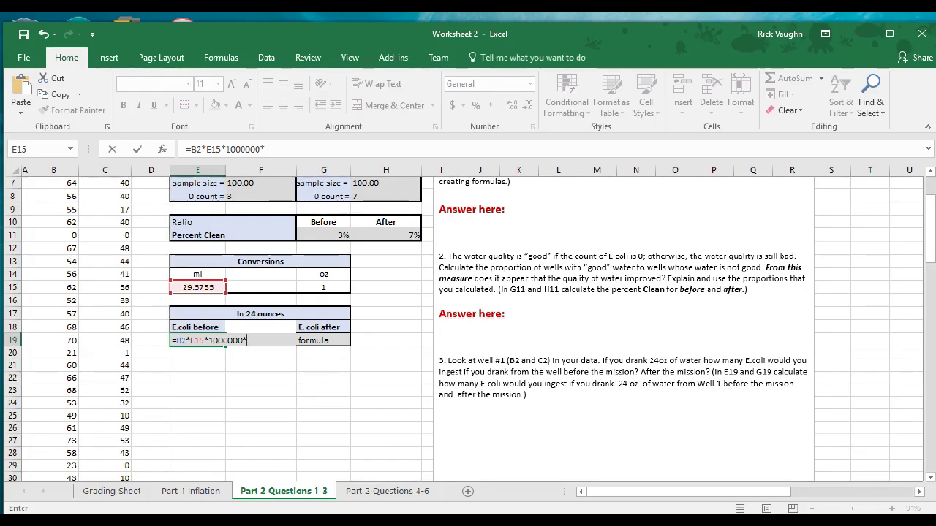
type("24")
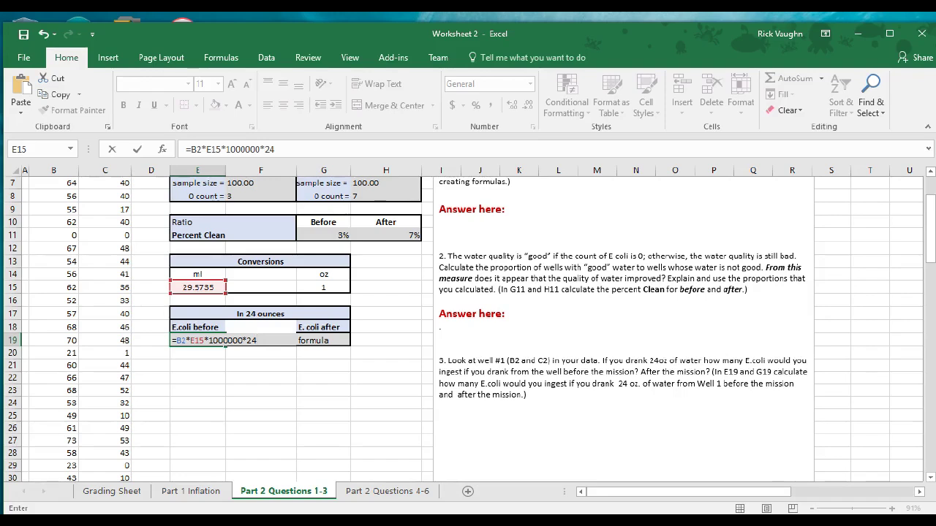
key("Return")
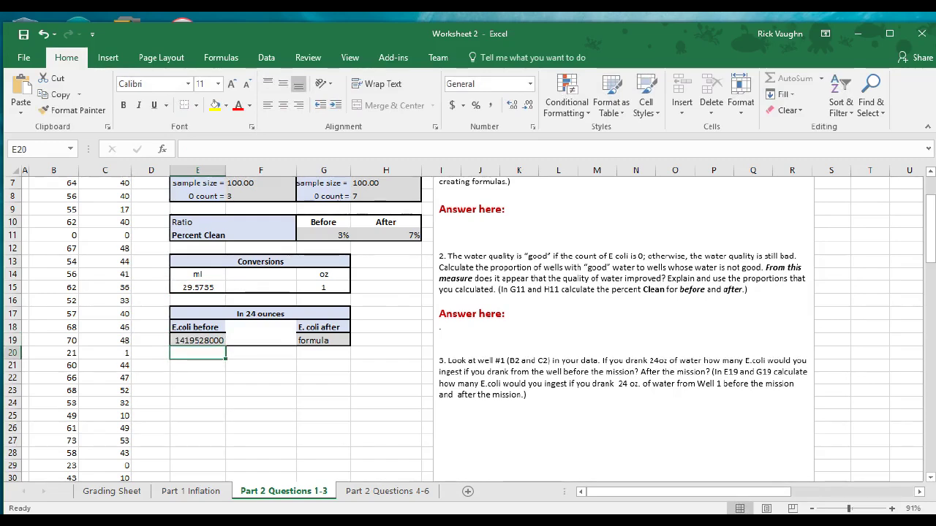
Step: Calculate the E. coli ingested in 24 ounces after the mission in cell G19 with the formula =C2*E15*1000000*24
scroll(218, 329, "up", 2)
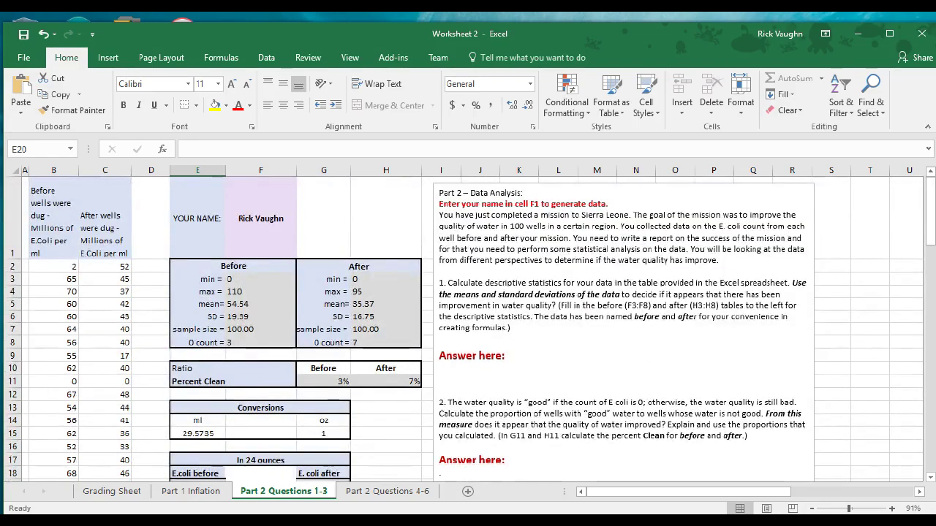
scroll(218, 329, "down", 2)
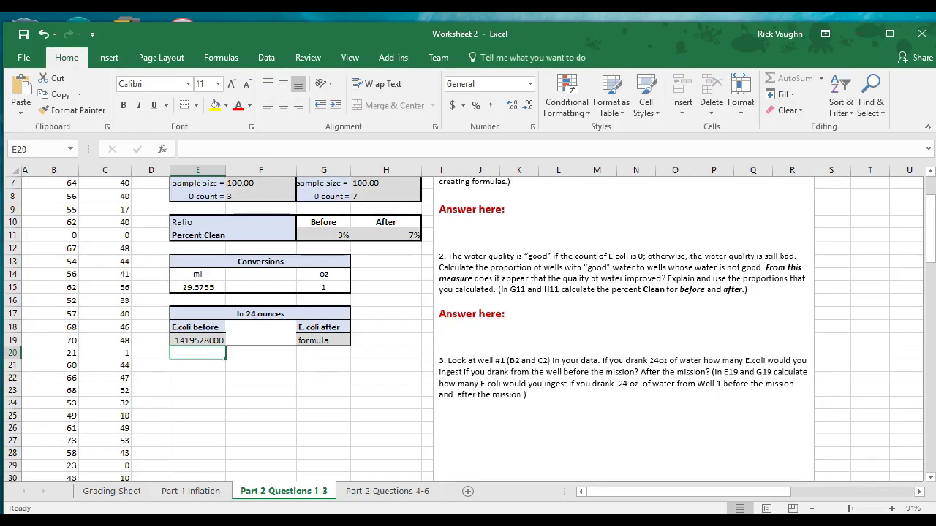
left_click(324, 340)
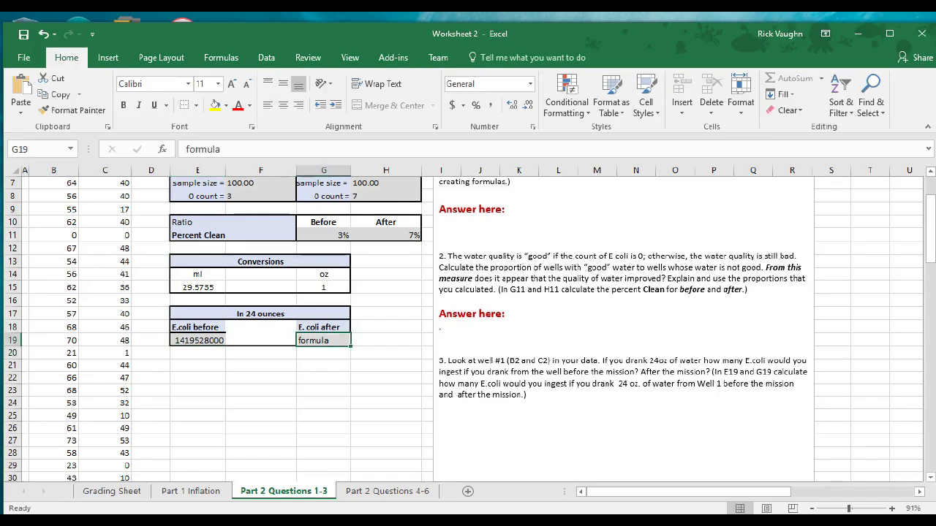
type("=")
scroll(468, 329, "up", 2)
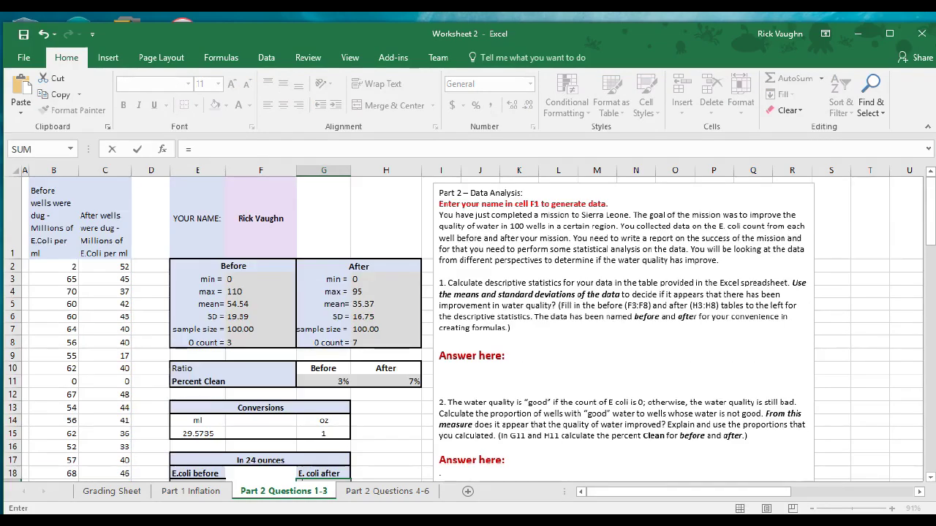
scroll(468, 329, "down", 1)
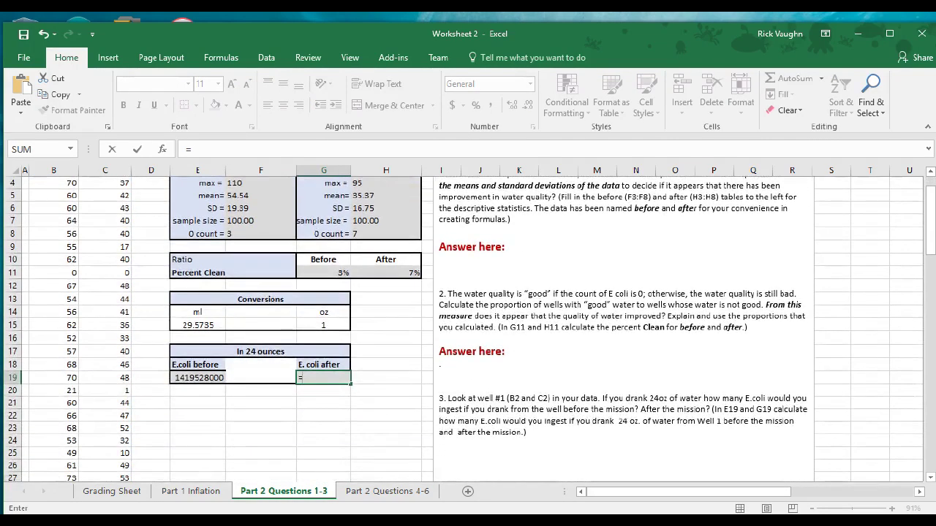
scroll(468, 329, "up", 1)
left_click(105, 266)
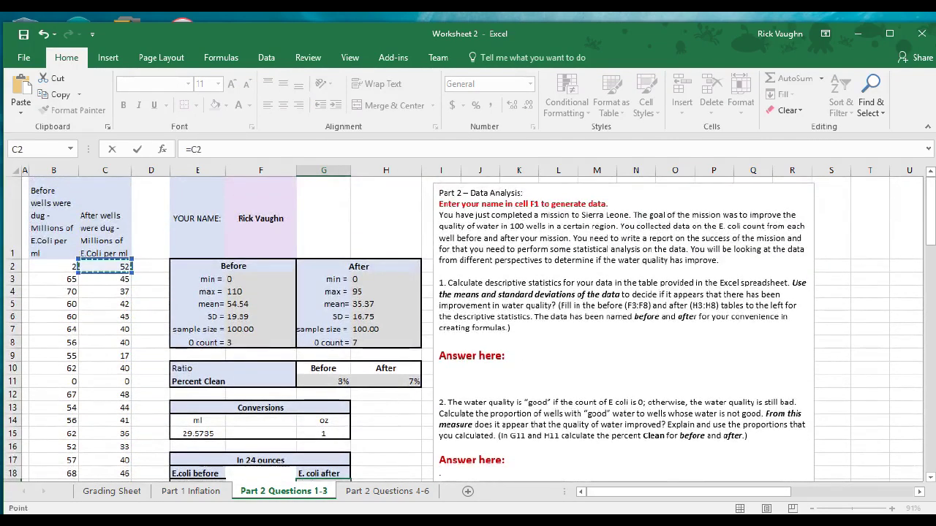
scroll(468, 329, "down", 2)
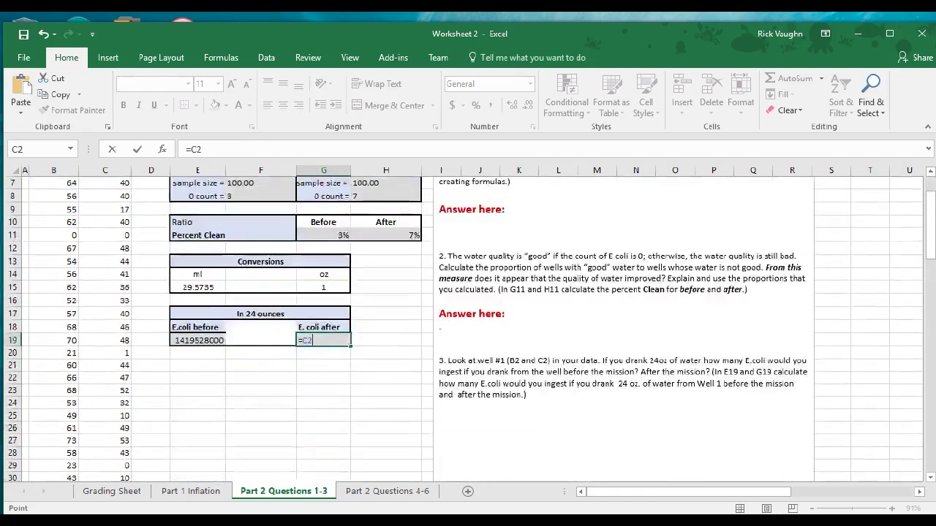
type("*")
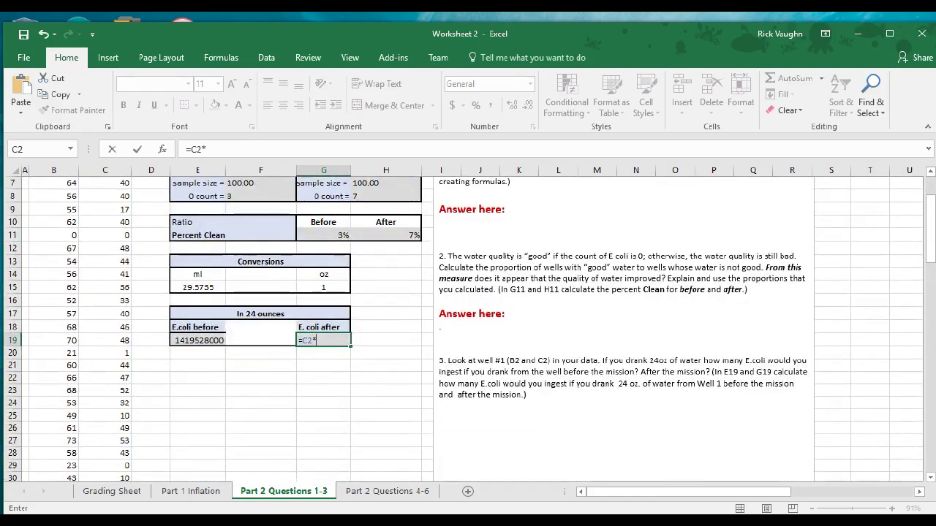
left_click(197, 287)
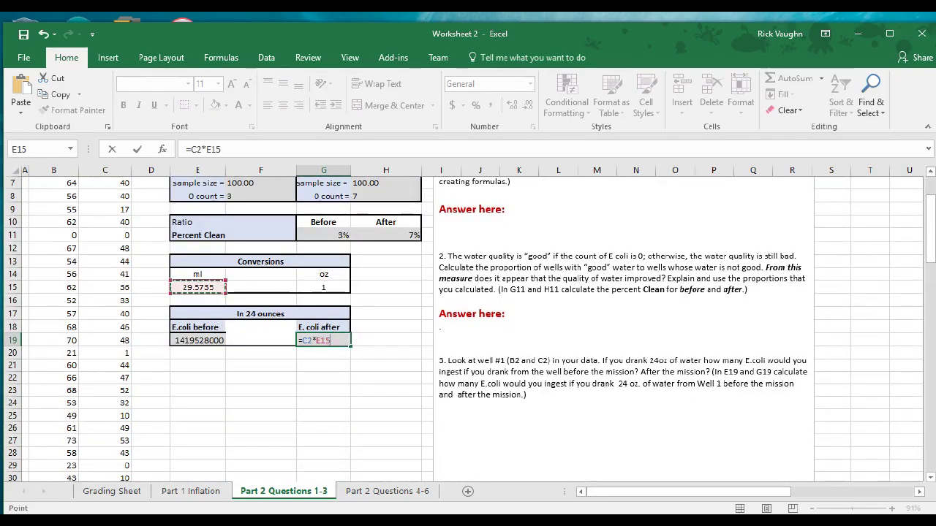
type("*100")
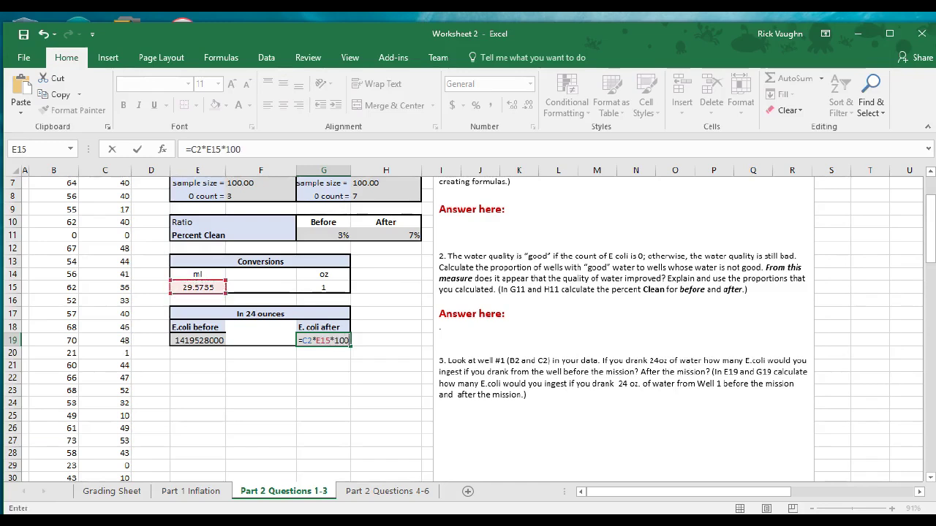
type("0000")
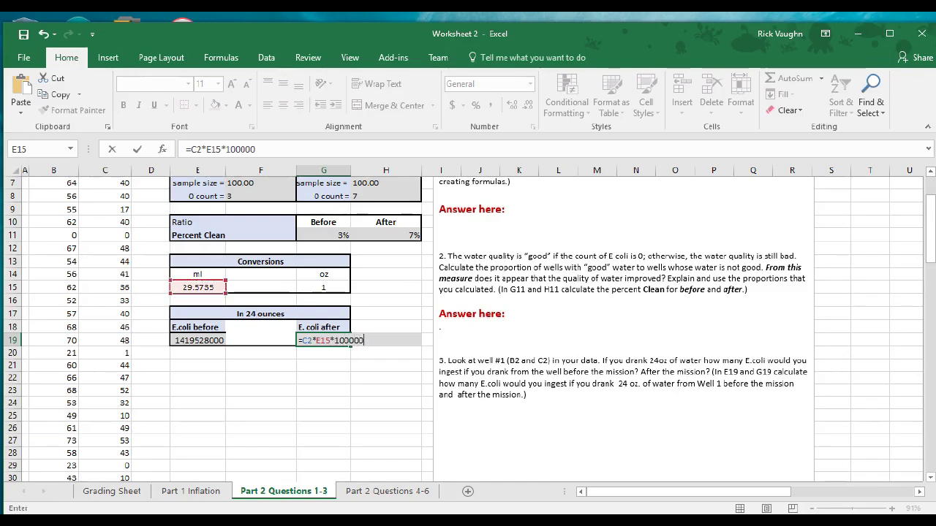
type("*24")
key("Return")
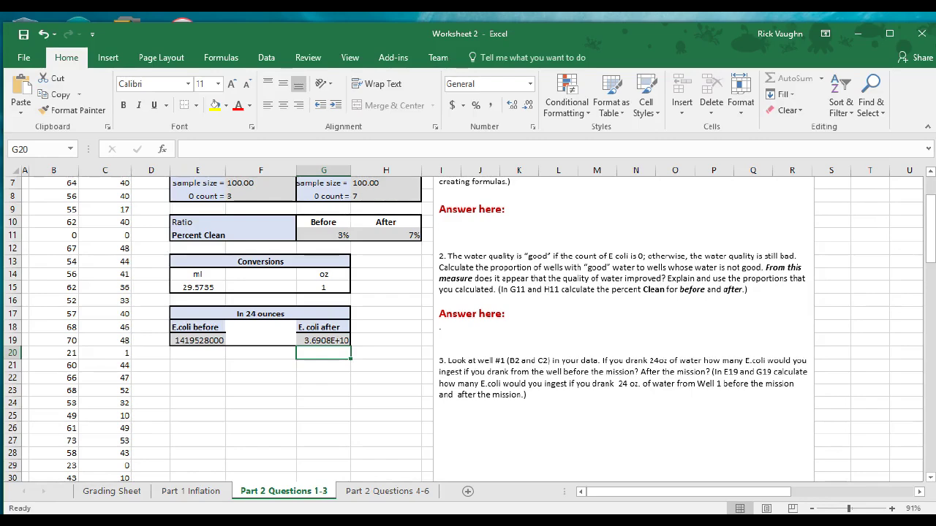
Step: Review the well data, the completed tables and the answer areas for questions 1 to 3
scroll(468, 329, "up", 2)
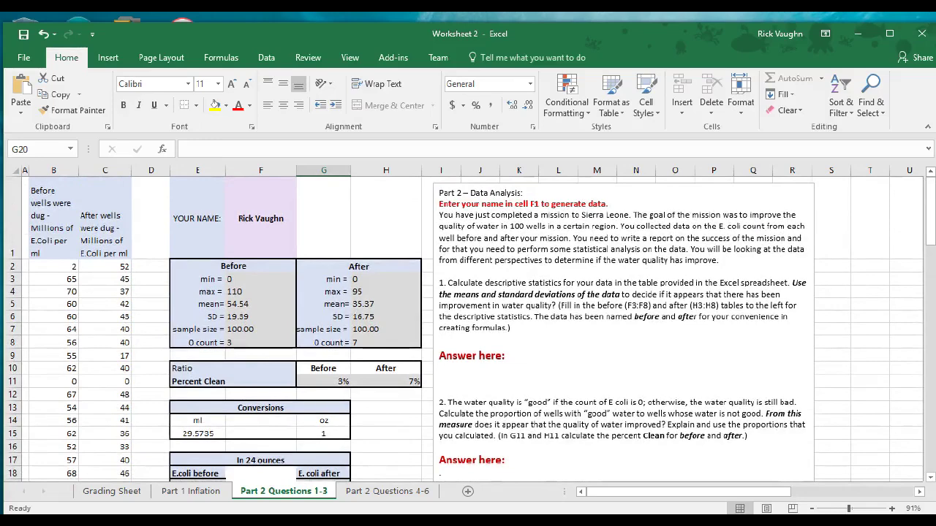
scroll(468, 329, "down", 3)
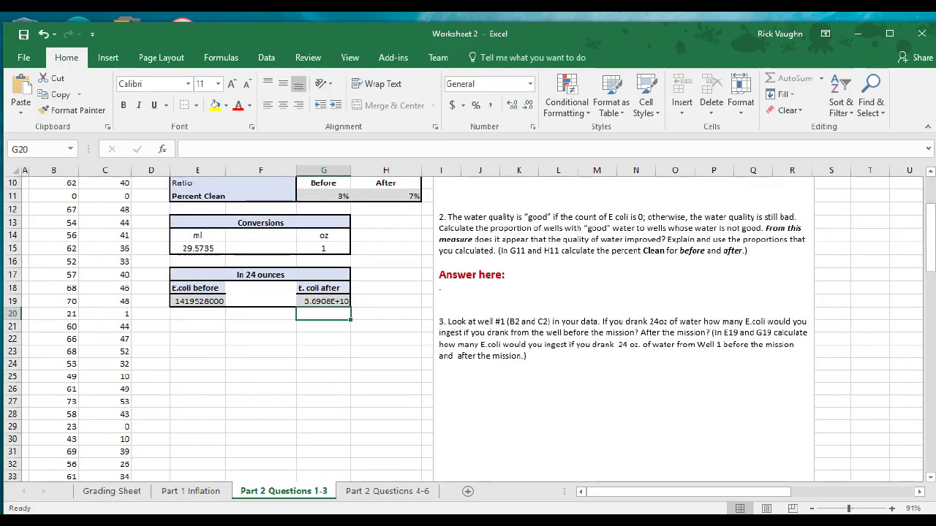
scroll(468, 329, "down", 1)
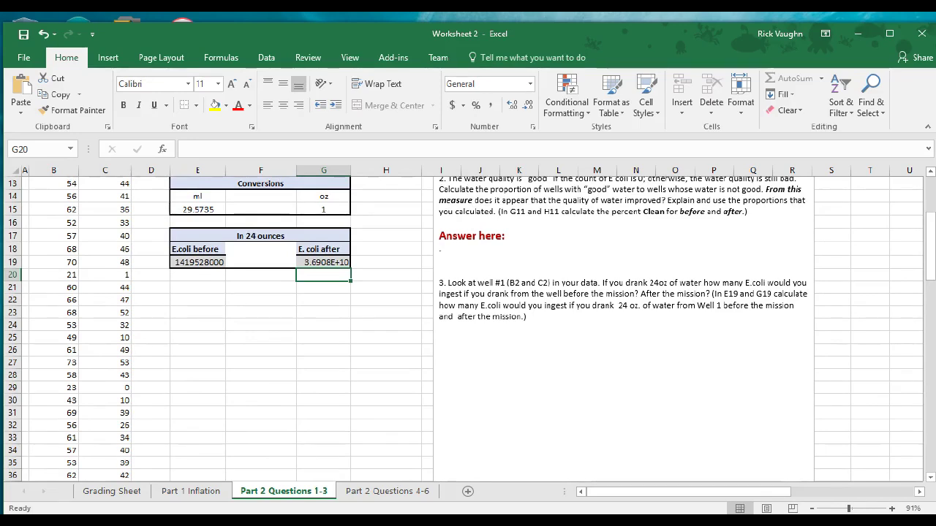
scroll(220, 329, "up", 3)
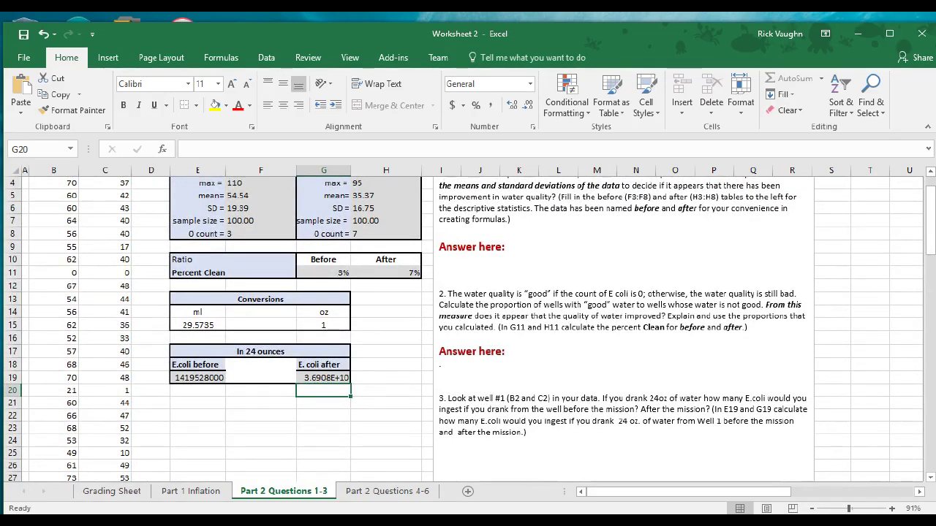
scroll(219, 329, "up", 1)
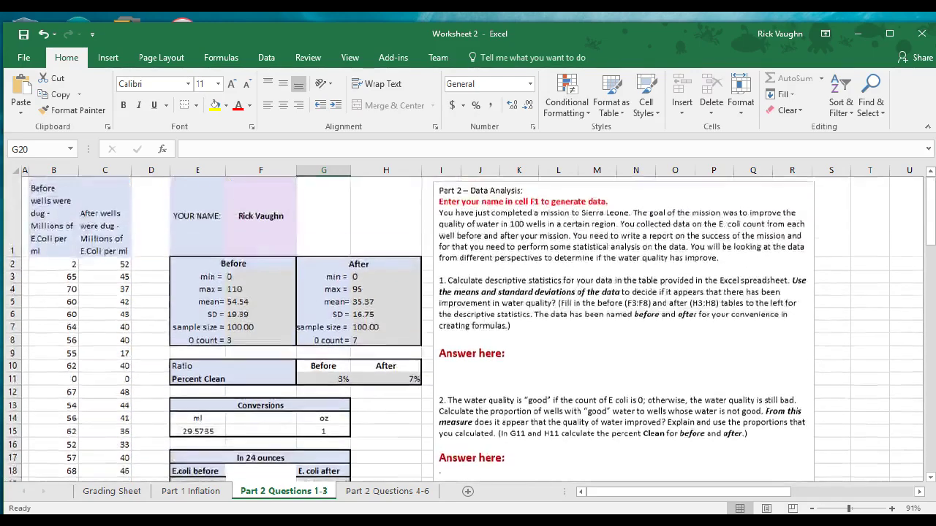
scroll(219, 329, "down", 1)
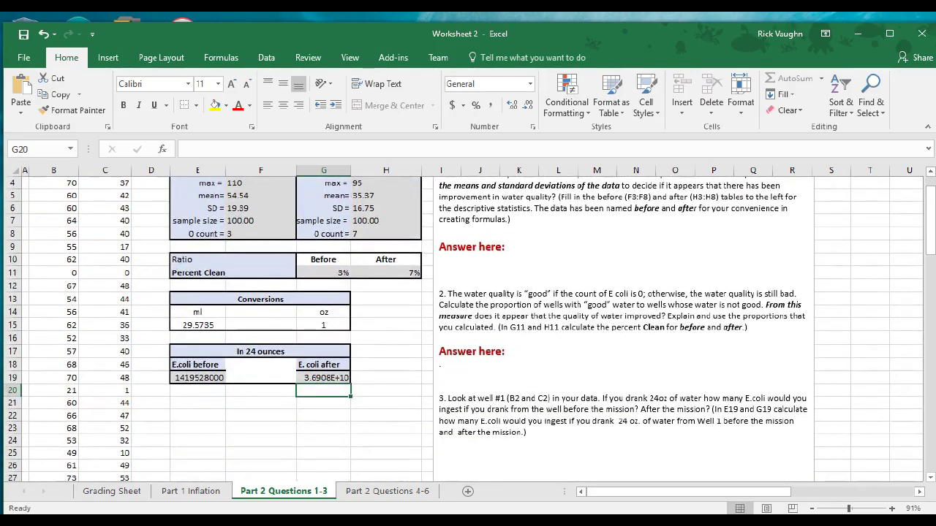
mouse_move(529, 523)
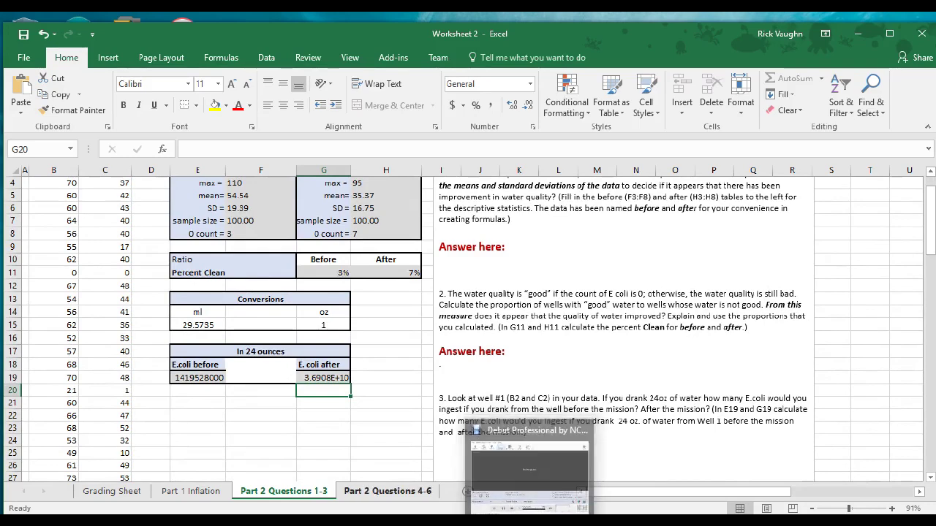
left_click(529, 523)
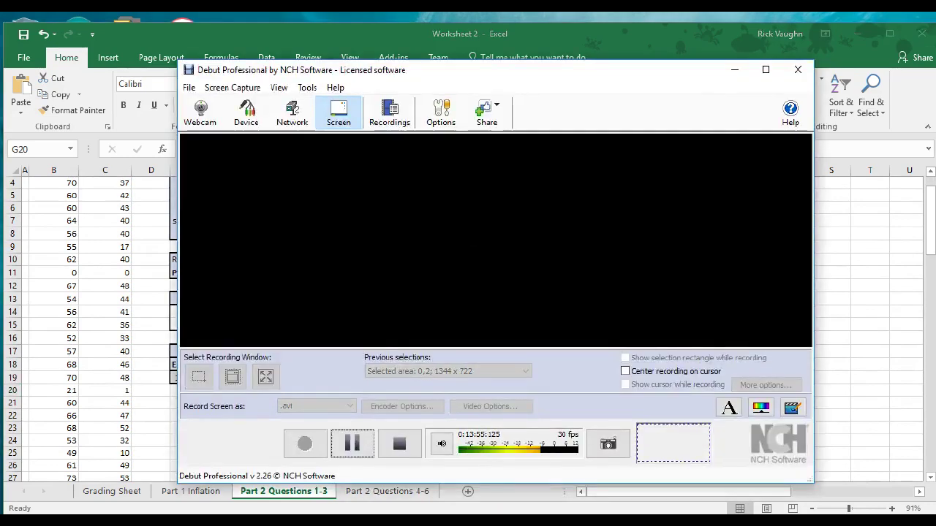